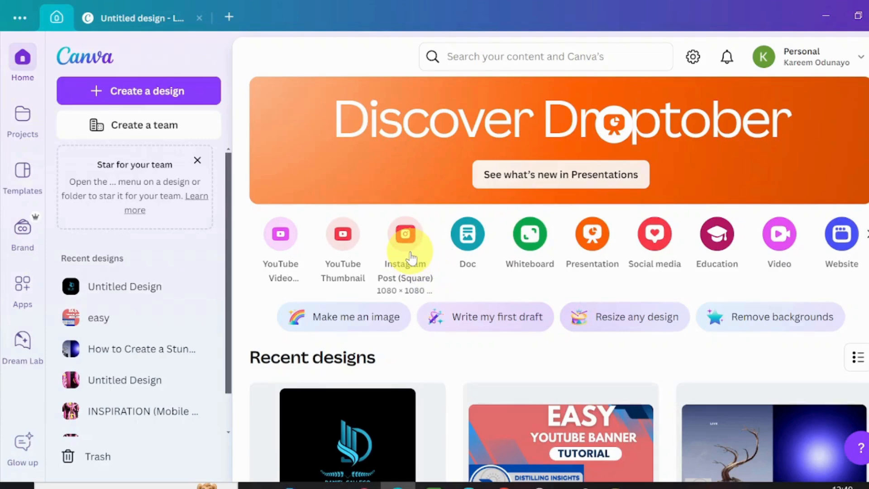
Create a square Instagram post and add the recently used photo of a green field at sunset
click(405, 240)
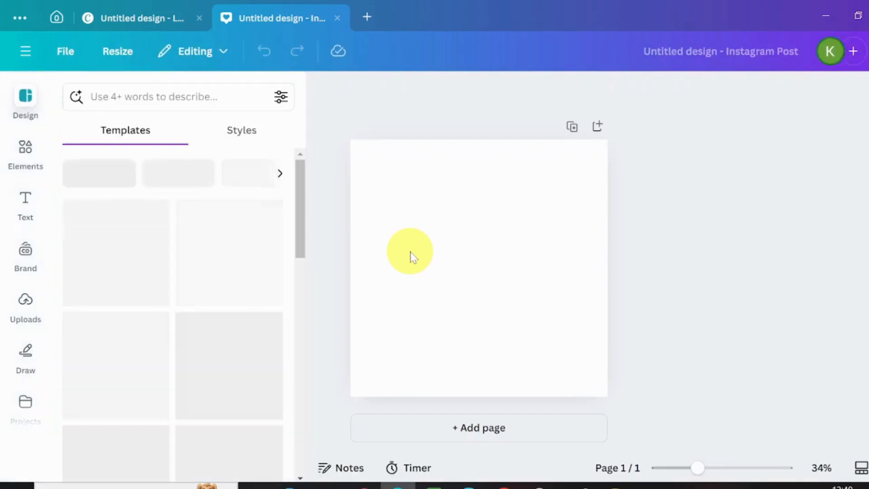
click(25, 150)
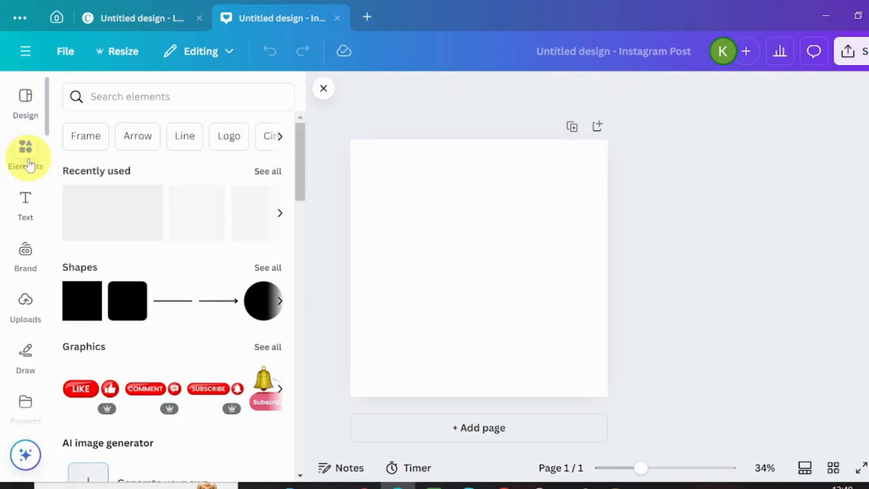
click(260, 178)
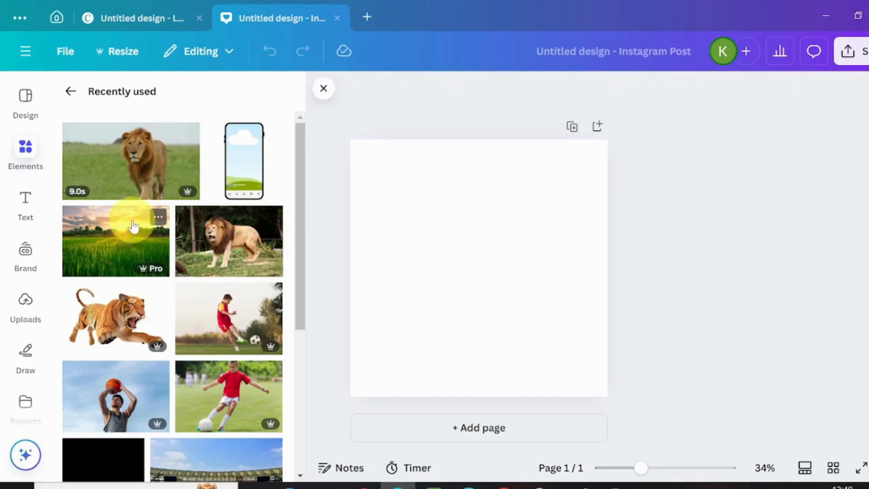
click(116, 246)
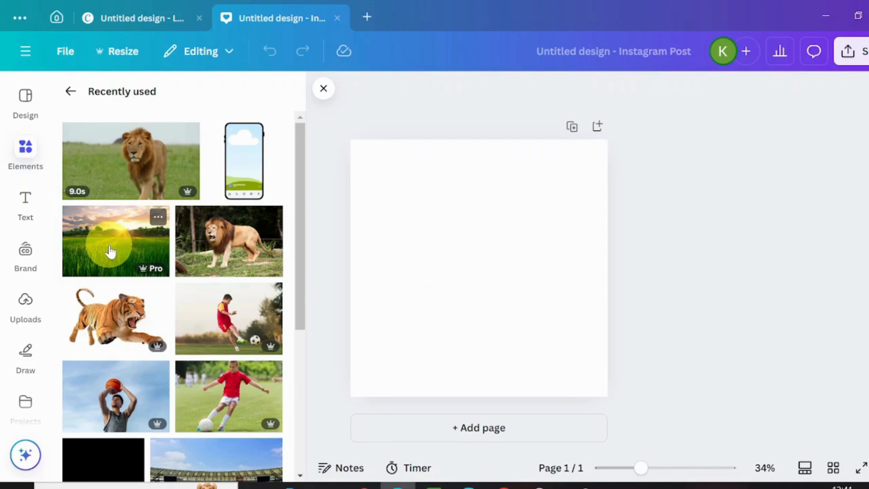
click(111, 252)
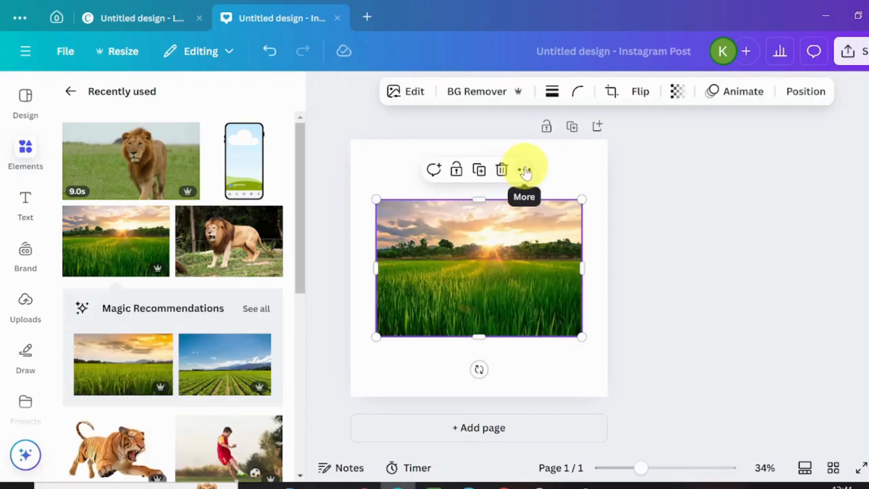
Set the sunset field photo as the page background
click(525, 171)
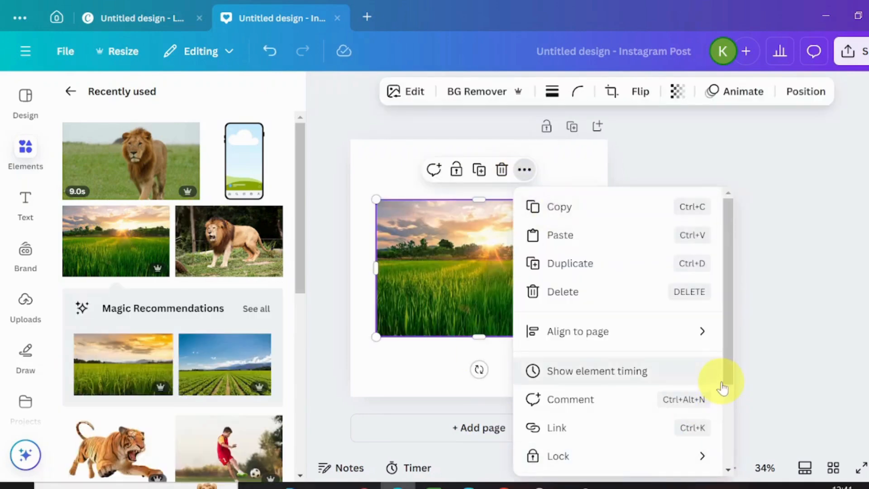
scroll(727, 378, down, 3)
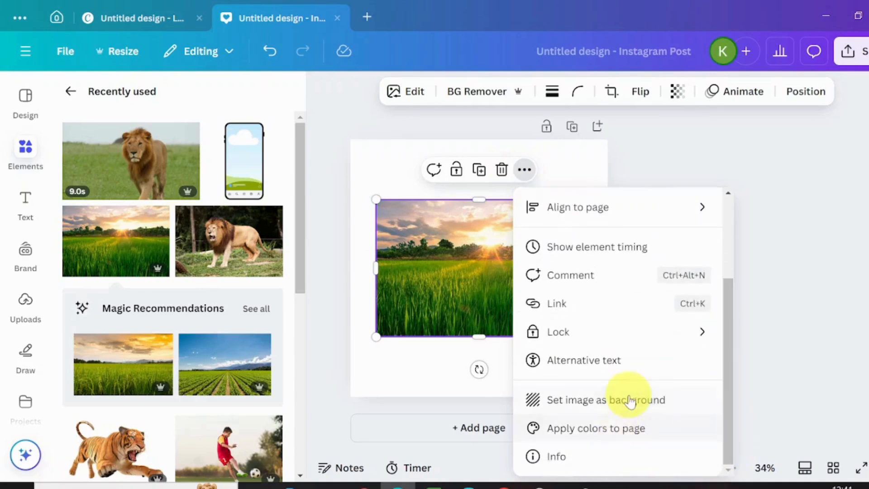
click(631, 400)
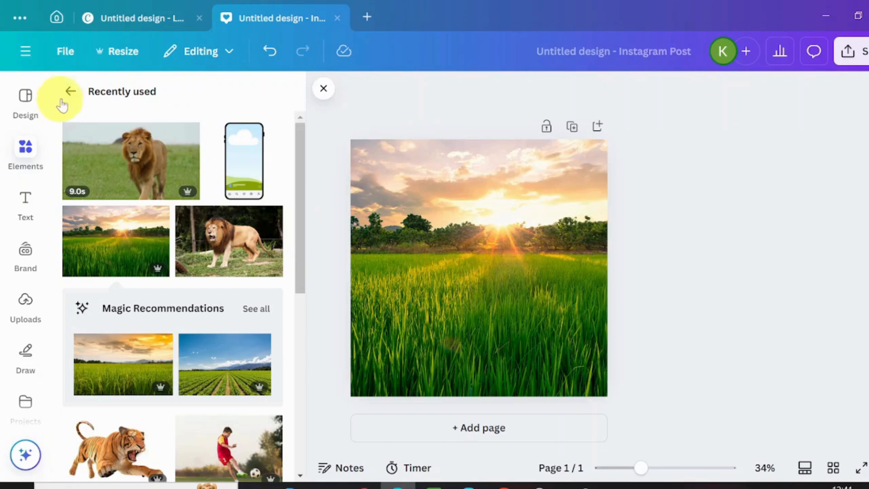
Search the elements for "phone frame" and add the phone frame with the bottom app icon bar to the page
click(68, 93)
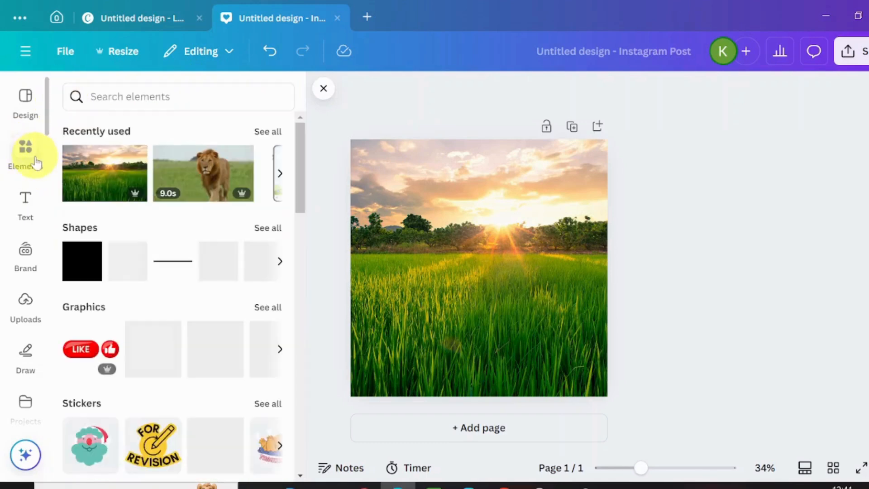
click(99, 96)
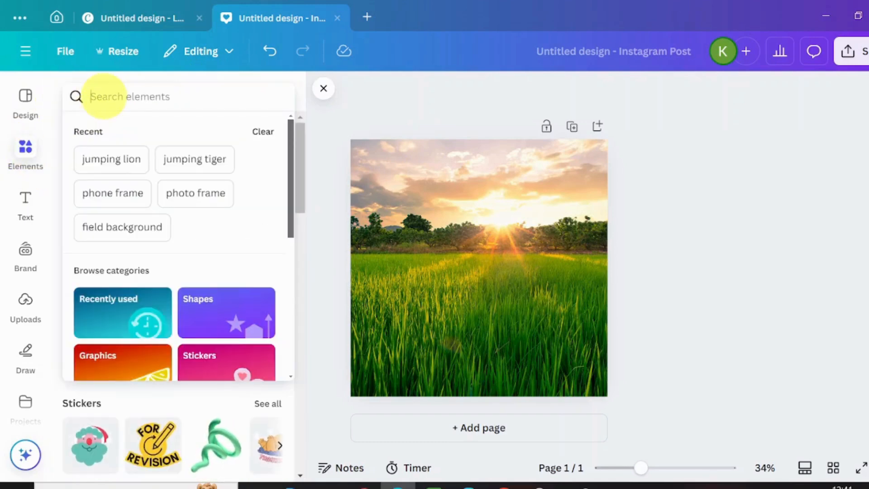
text(phone frame)
key(Return)
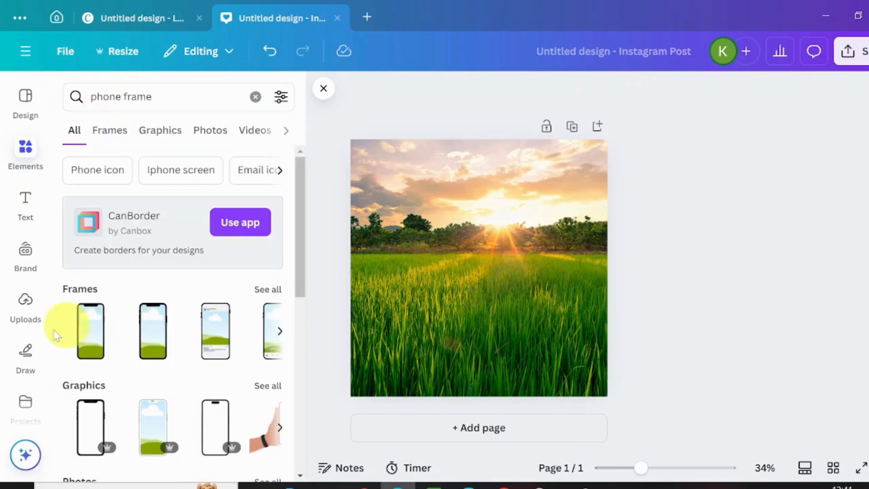
click(272, 293)
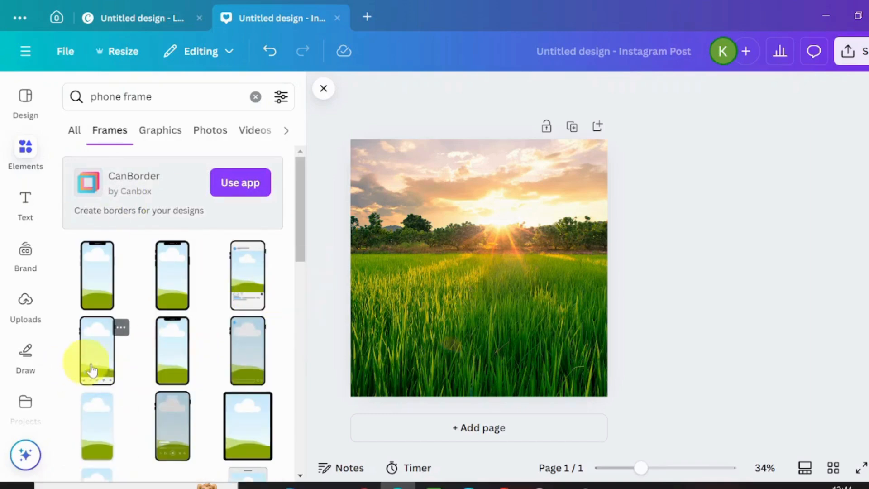
click(101, 367)
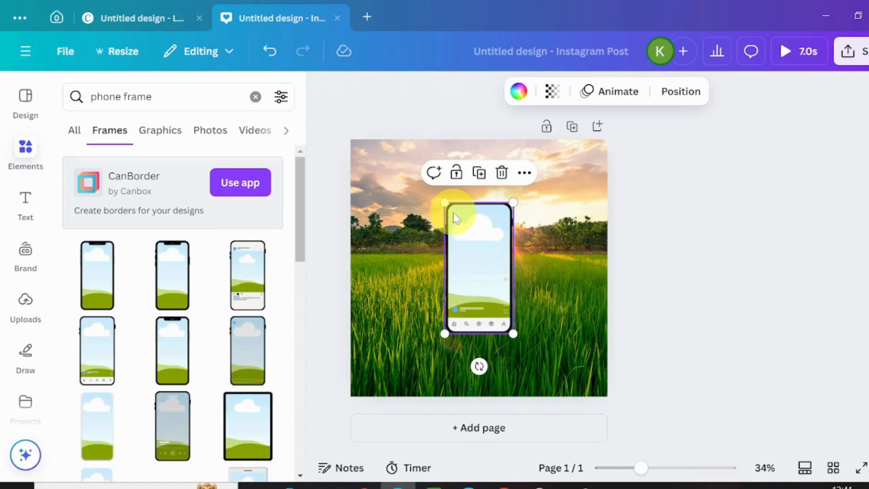
Enlarge the phone frame to fill about three quarters of the page height, slightly right of the page centre
drag(444, 202, 390, 173)
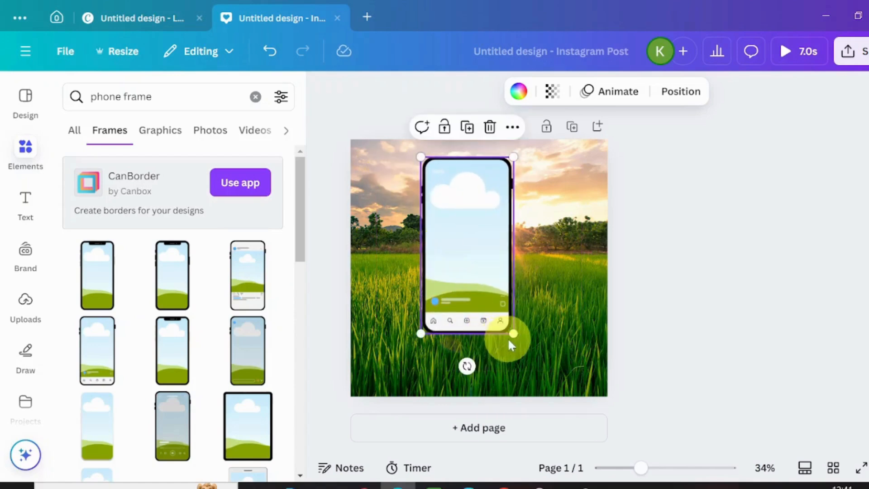
drag(513, 334, 539, 365)
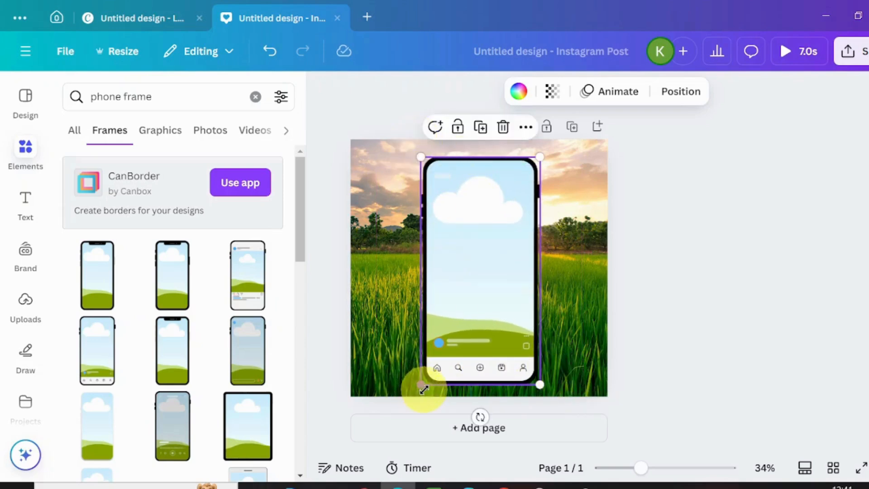
drag(421, 385, 437, 354)
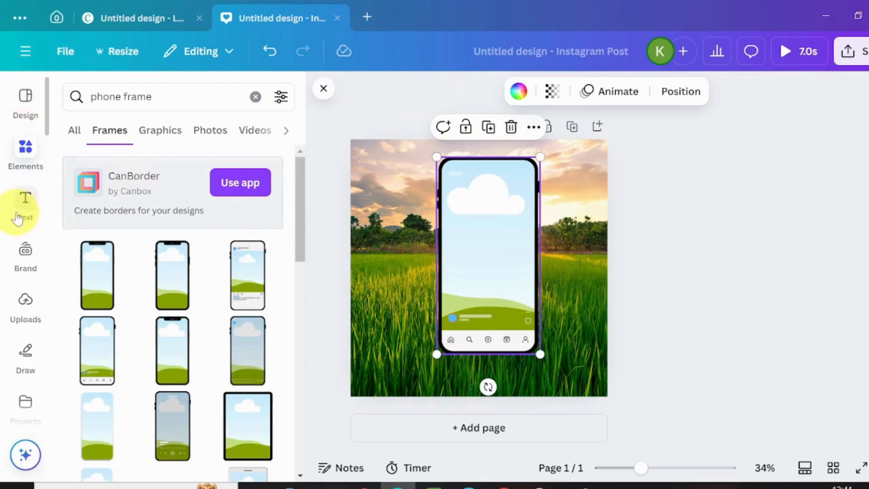
Add the recently used photo of the standing lion and place it inside the phone frame
click(256, 98)
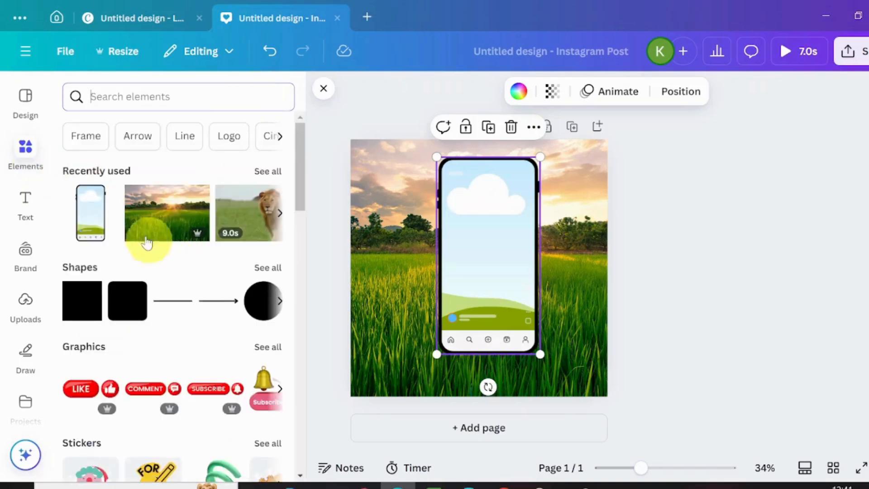
click(268, 172)
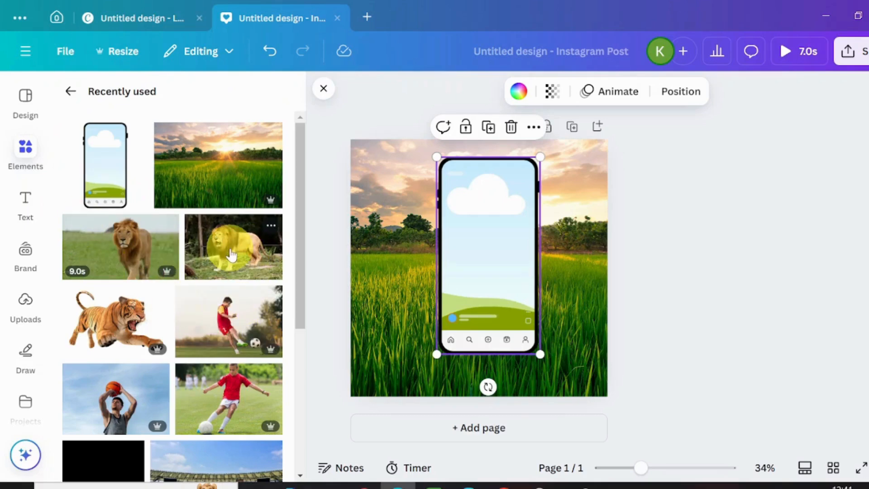
click(231, 254)
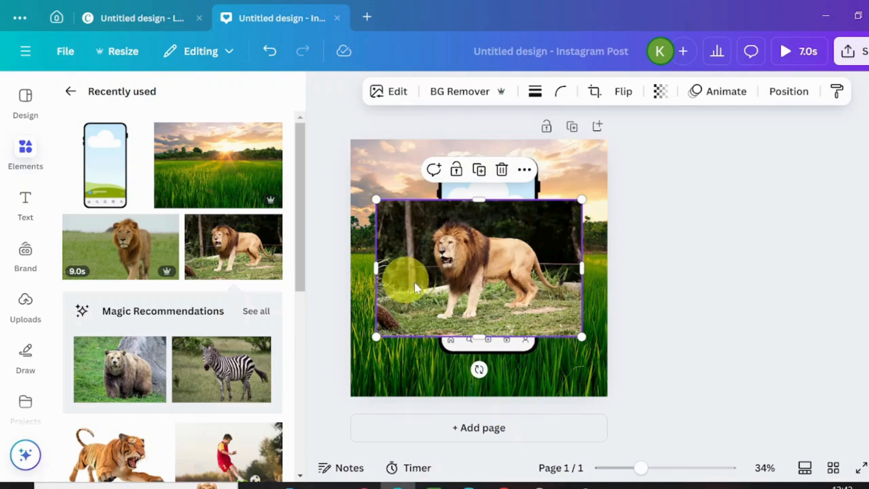
drag(520, 258, 527, 241)
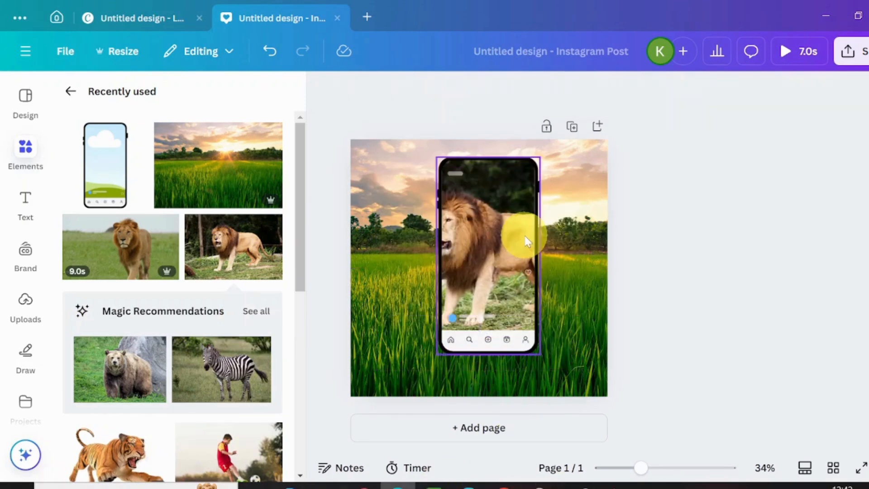
Crop the lion photo in the frame, enlarging and shifting it so the head and front legs fit within the phone
click(499, 235)
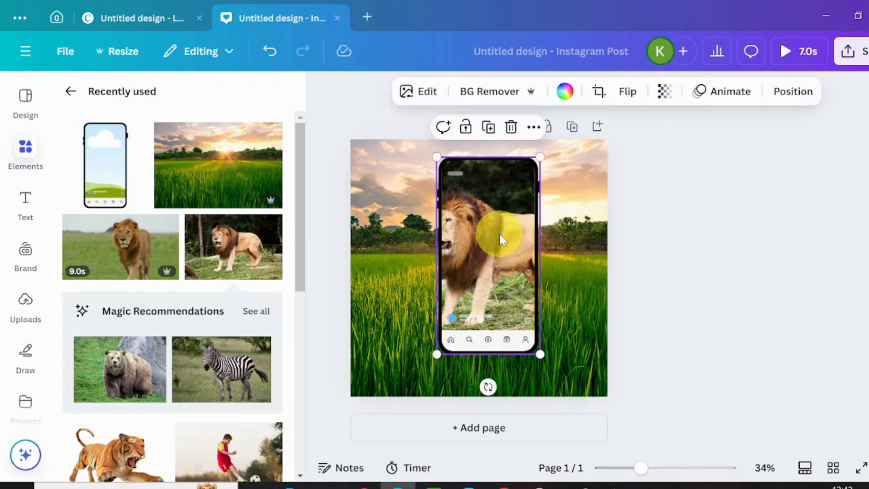
click(600, 93)
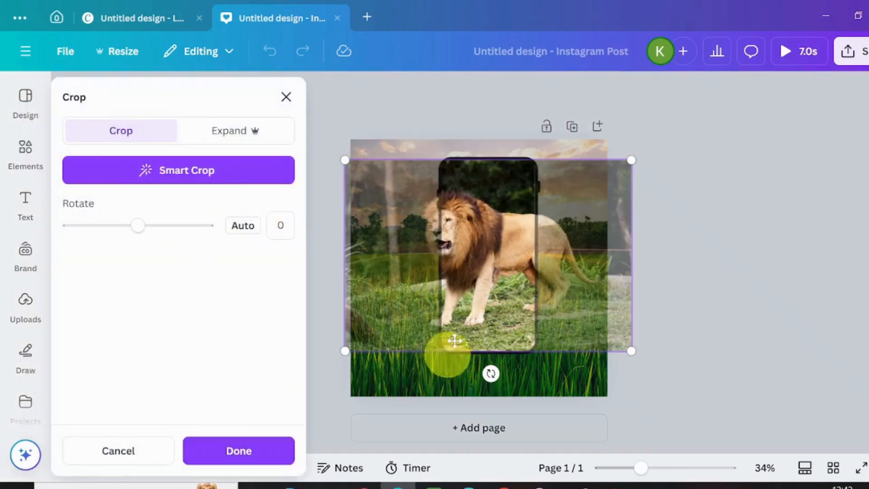
drag(481, 295, 515, 299)
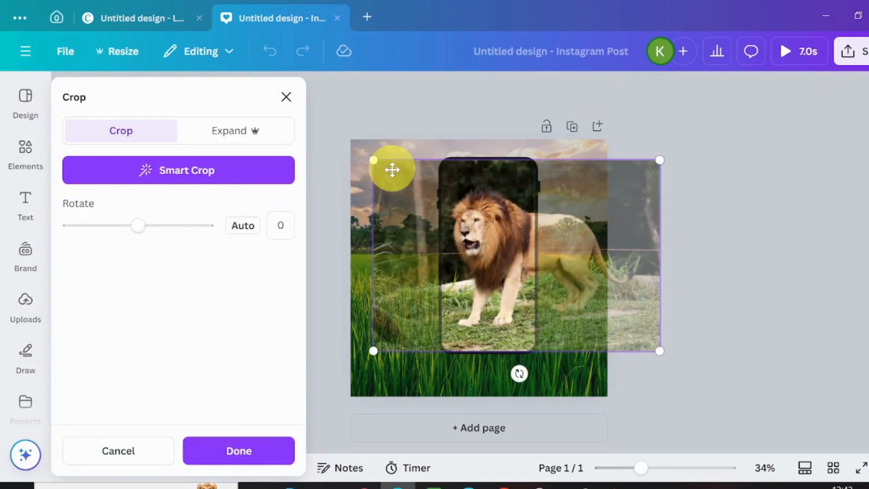
drag(373, 160, 342, 140)
drag(489, 250, 515, 256)
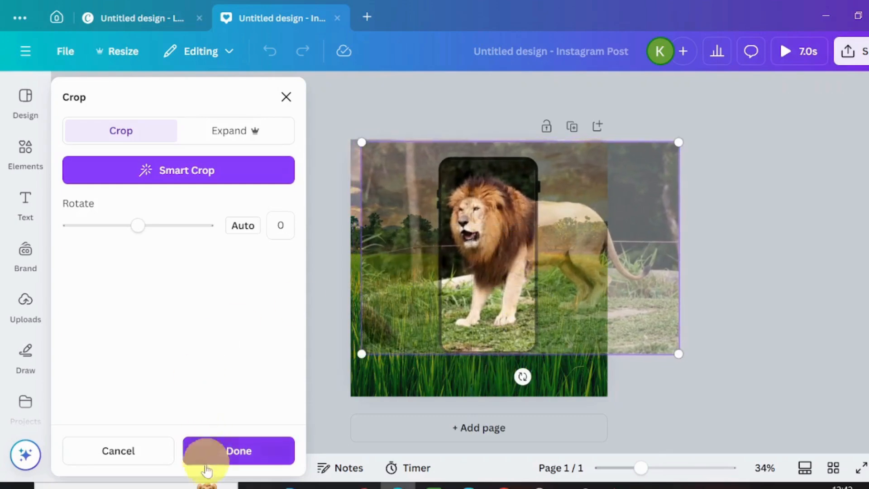
click(228, 452)
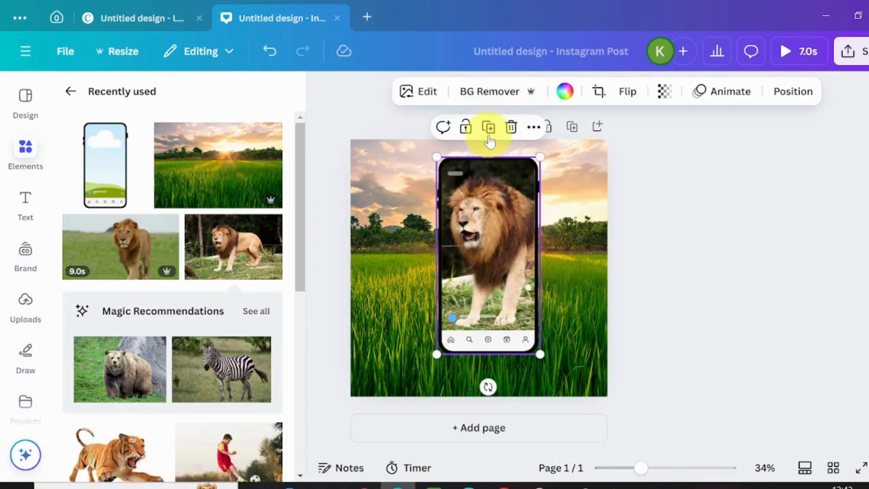
Add the standing lion photo again, with its background removed, and move it towards the page's lower right
click(230, 256)
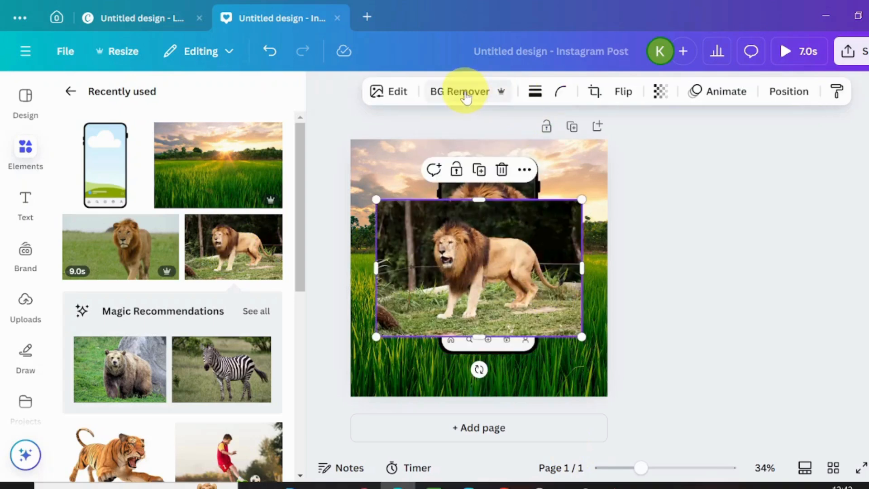
click(466, 93)
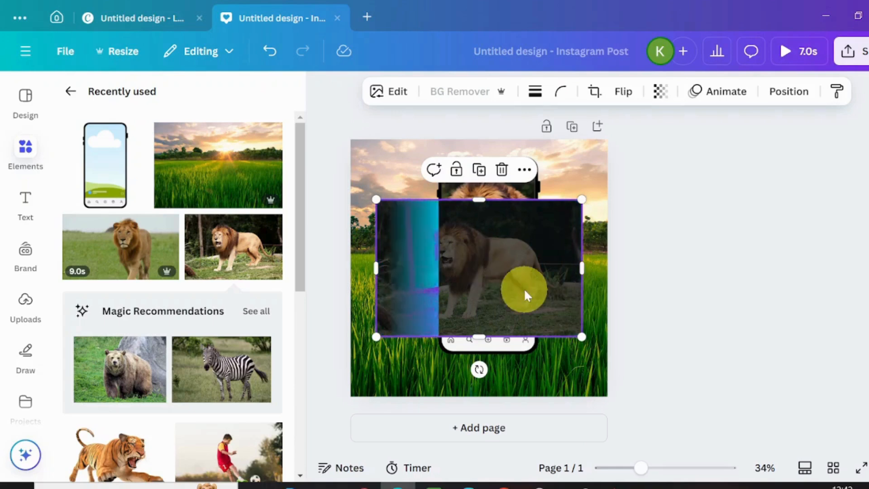
drag(528, 293, 602, 328)
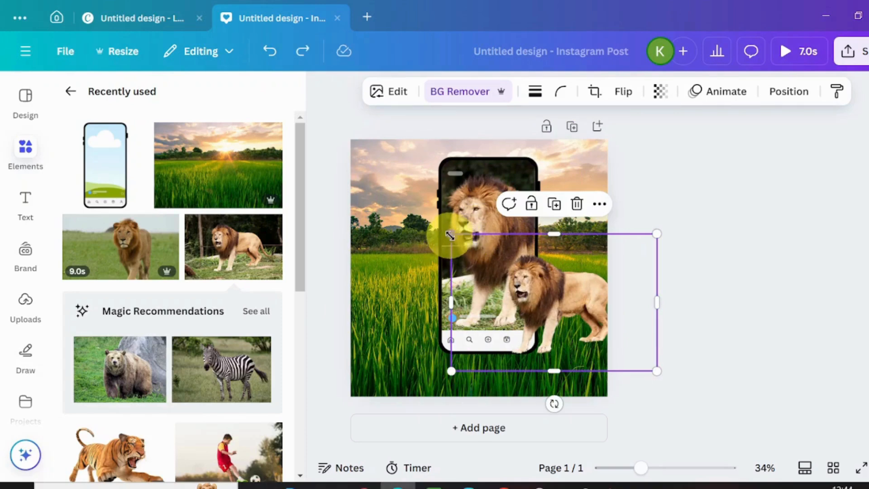
Enlarge the cut-out lion and position it over the framed lion, with its muzzle and front paws overlapping the phone's edges
drag(453, 235, 325, 130)
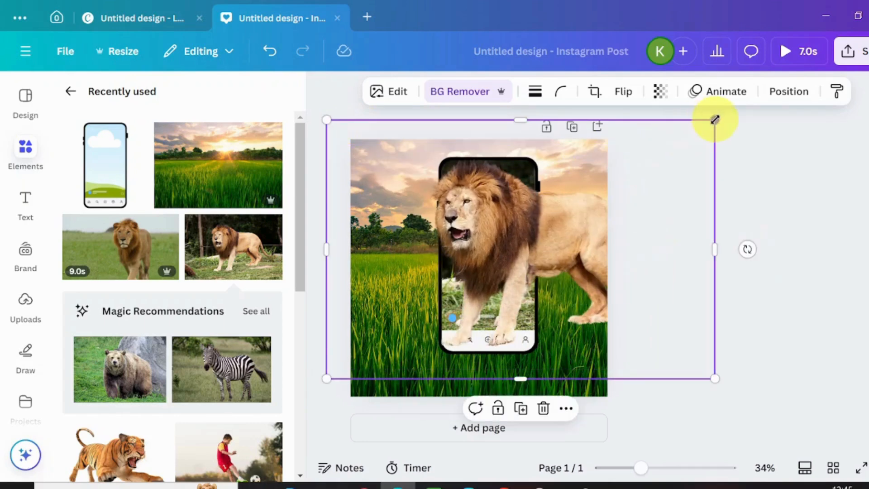
mouse_move(715, 119)
mouse_down()
mouse_move(744, 107)
mouse_move(718, 119)
mouse_up()
mouse_move(631, 205)
mouse_down()
mouse_move(624, 215)
mouse_move(636, 219)
mouse_up()
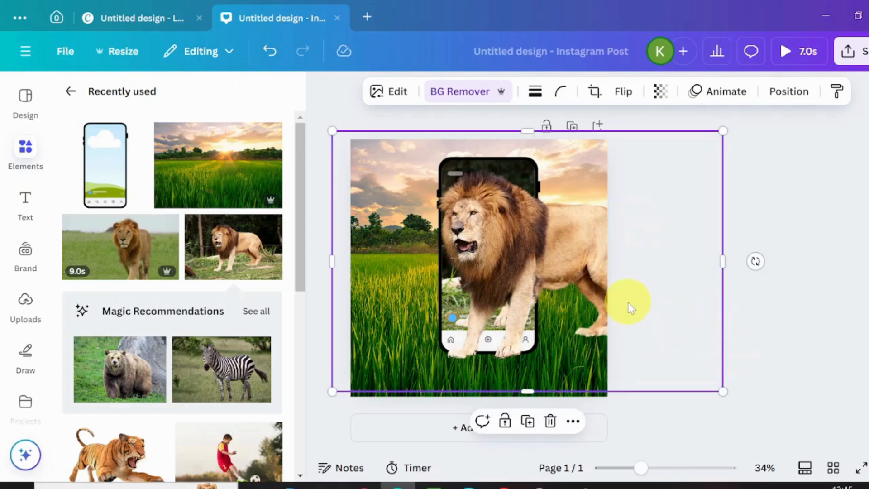
drag(630, 307, 615, 302)
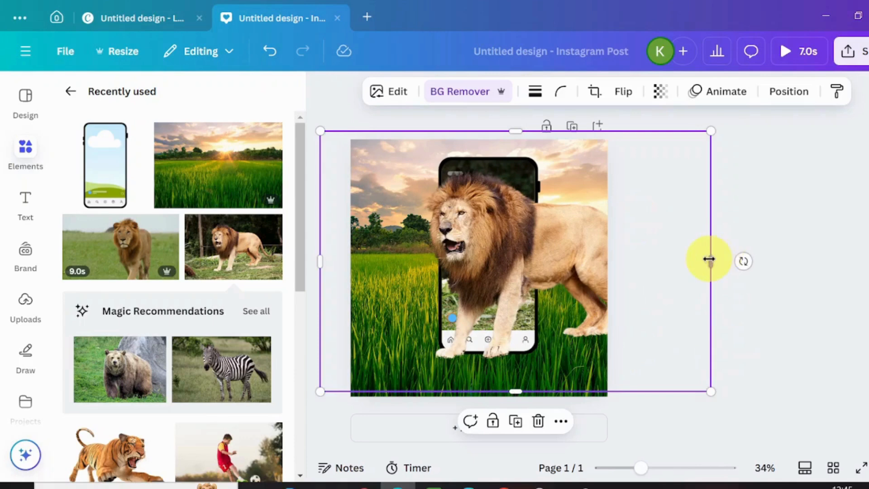
Crop the cut-out lion at the phone's right edge to remove its hindquarters, and trim the empty areas beside and above it
drag(706, 261, 524, 254)
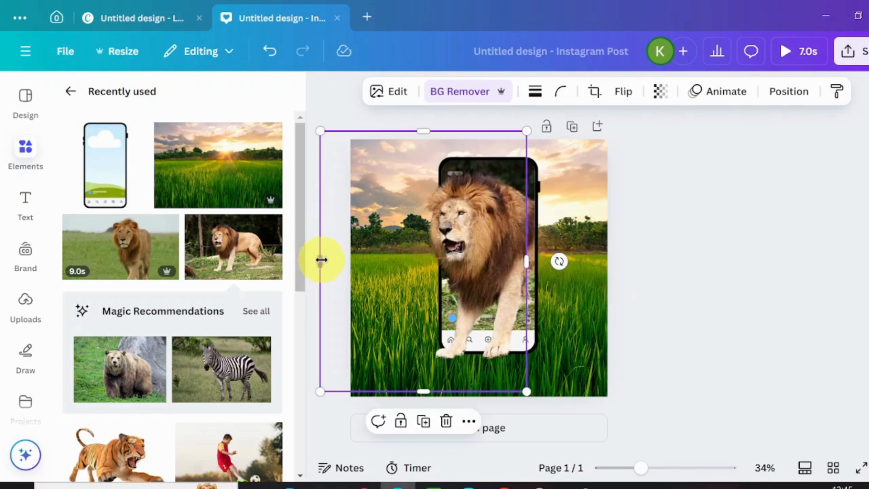
drag(321, 259, 420, 258)
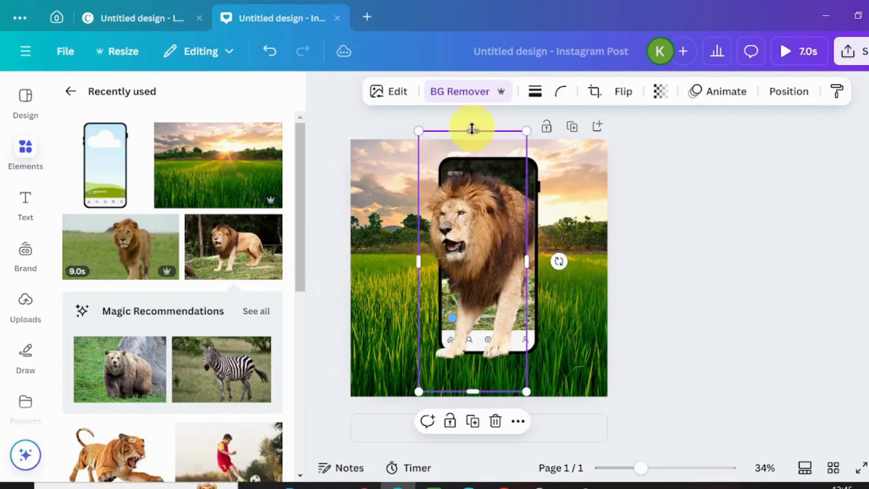
drag(470, 131, 469, 171)
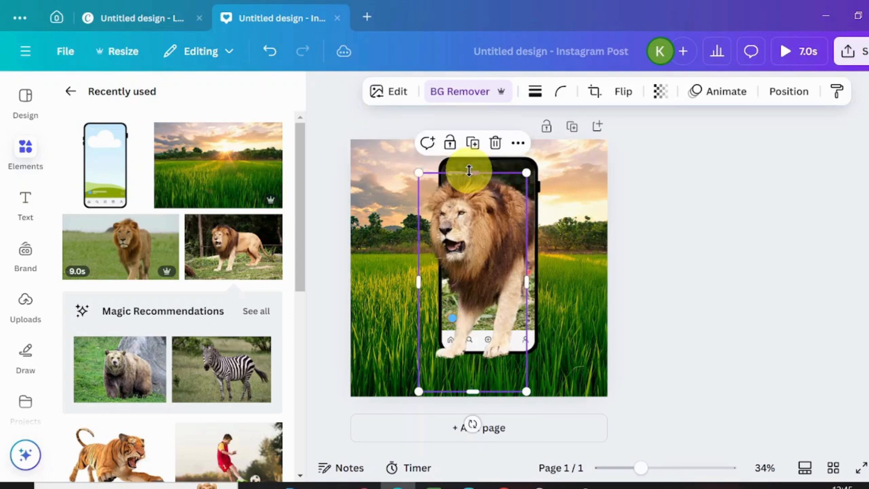
click(596, 292)
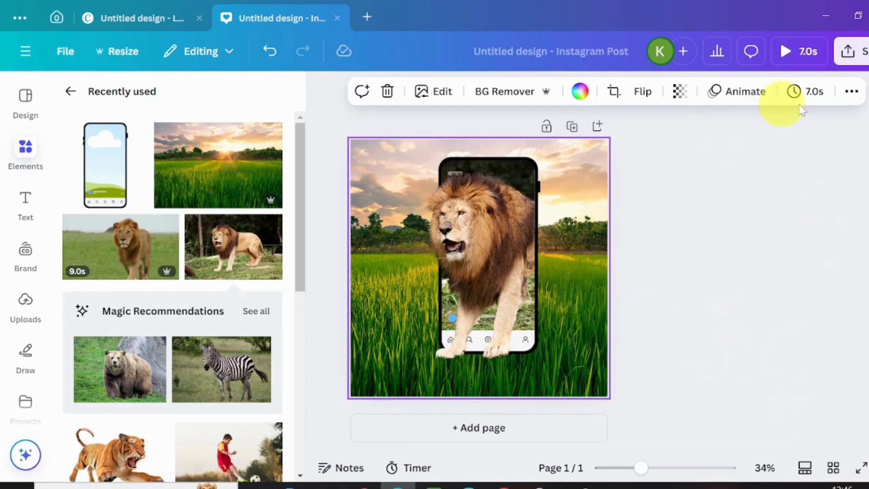
Download the finished lion pop-out design
click(861, 52)
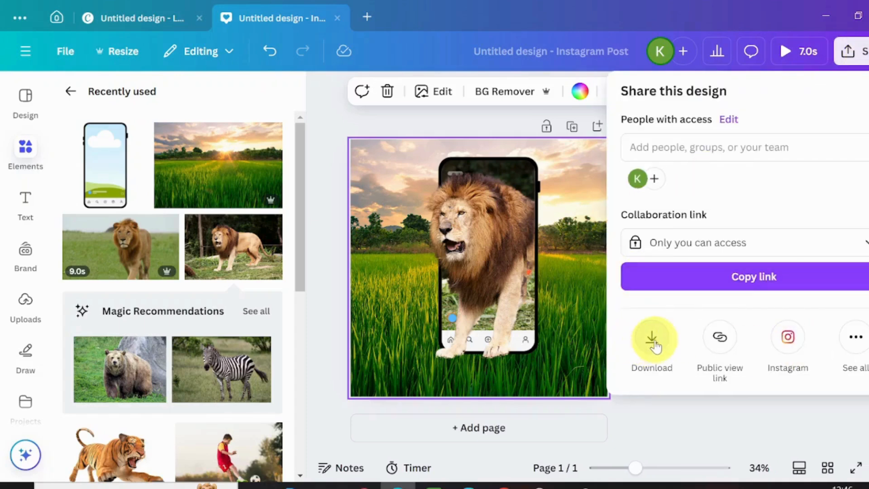
click(655, 346)
click(794, 426)
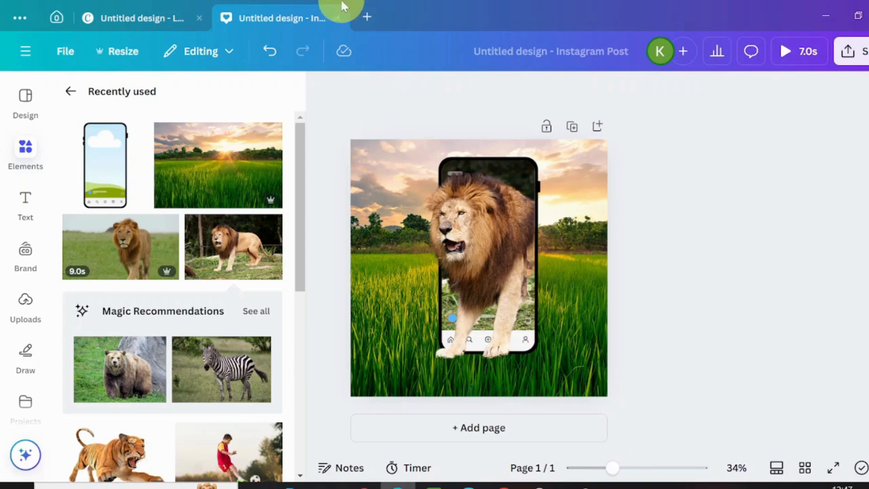
Create a new custom-size design of 1000 × 1000 px
click(367, 18)
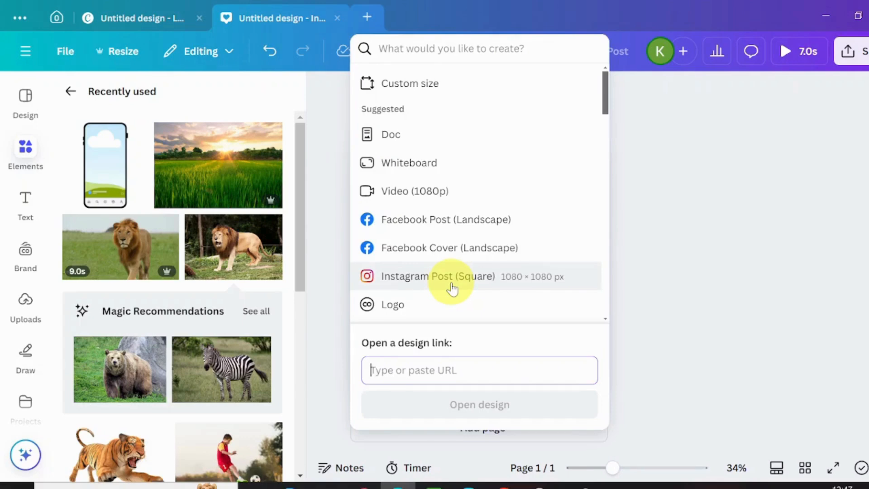
click(489, 92)
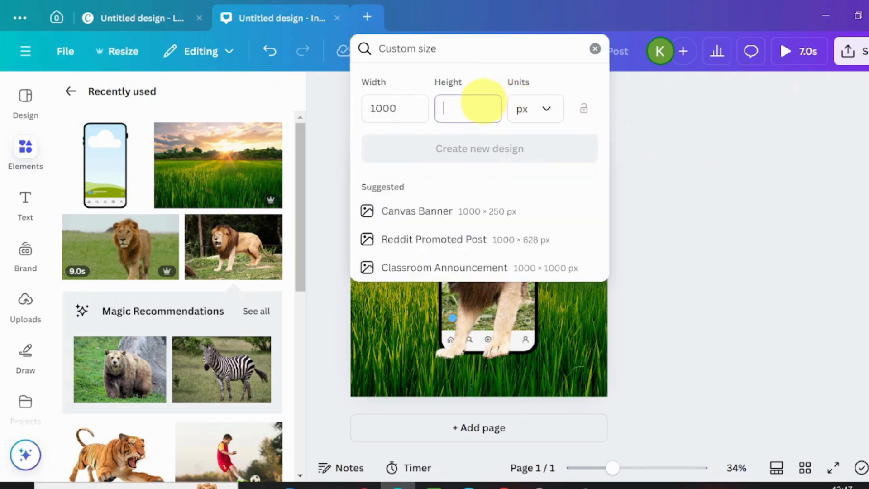
click(481, 100)
text(1000)
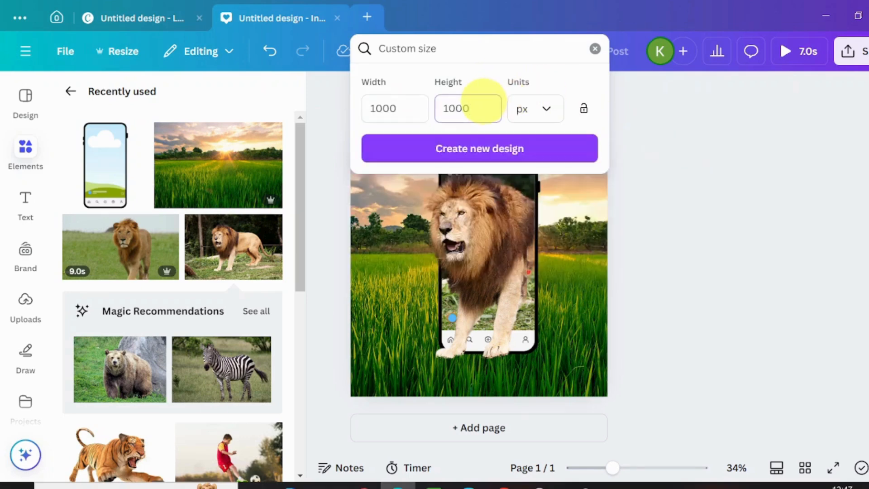
click(529, 156)
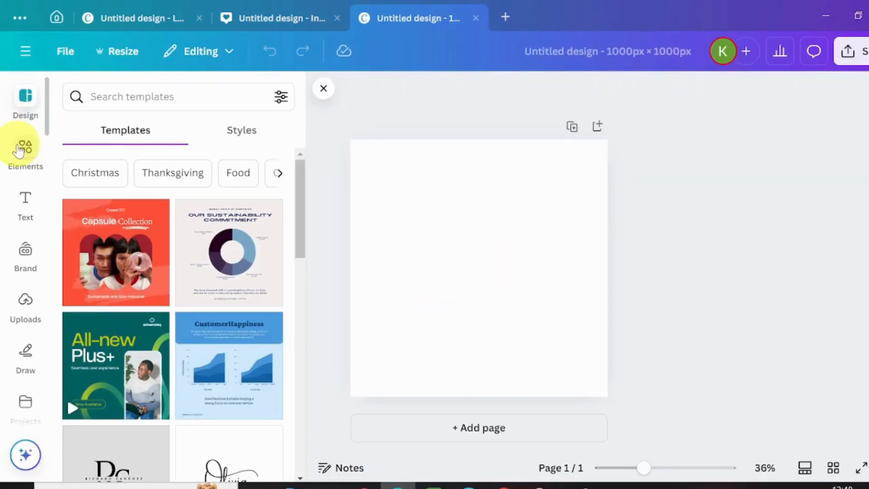
Add the recently used stadium photo to the blank page and move it to the page's upper edge
click(18, 147)
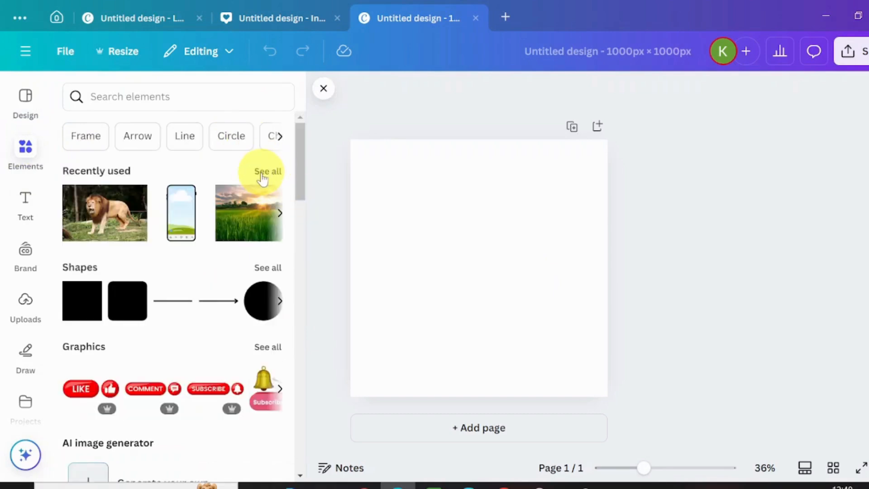
click(262, 177)
drag(297, 209, 296, 323)
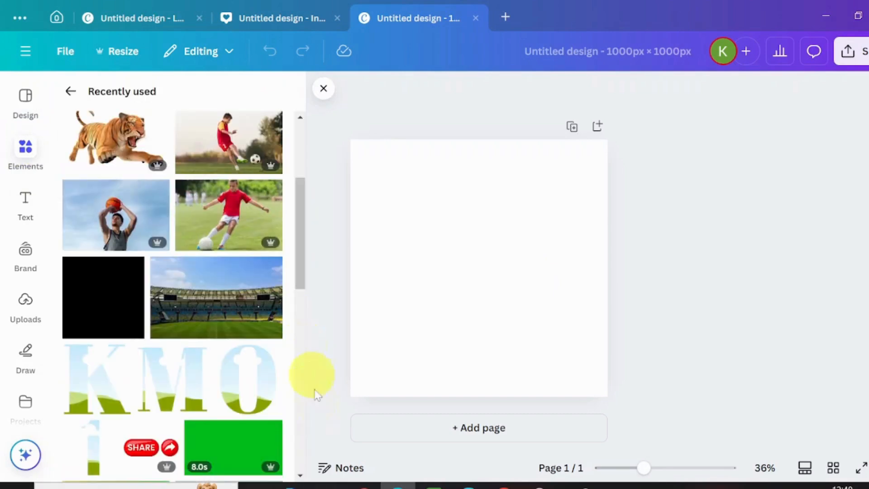
click(217, 301)
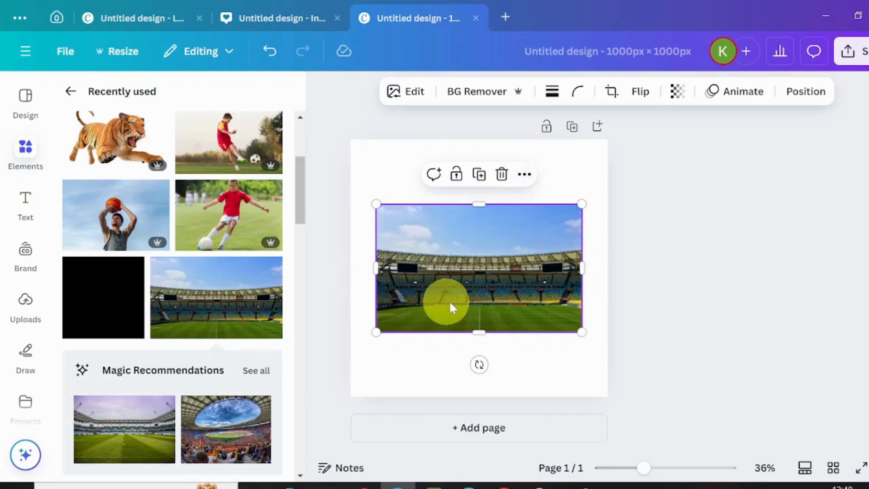
drag(449, 300, 492, 223)
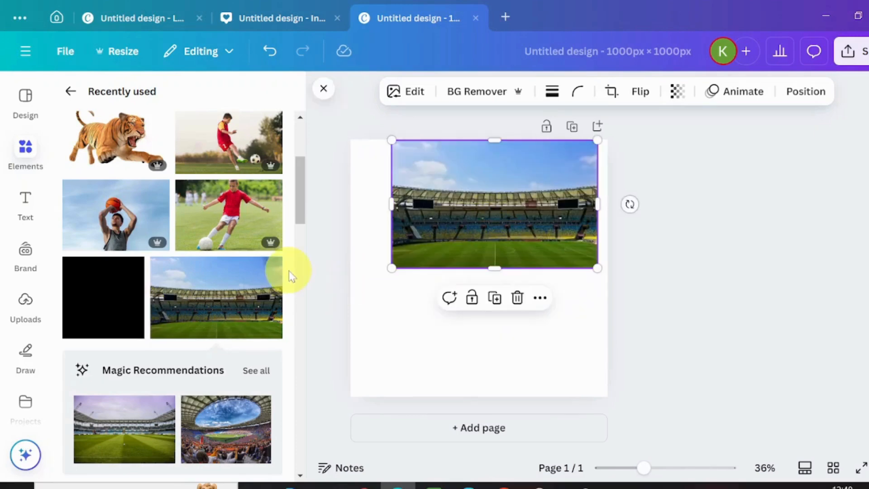
Add the recently used 1, O and K letter frames and line them up as 10K along the page's lower edge
drag(299, 202, 288, 297)
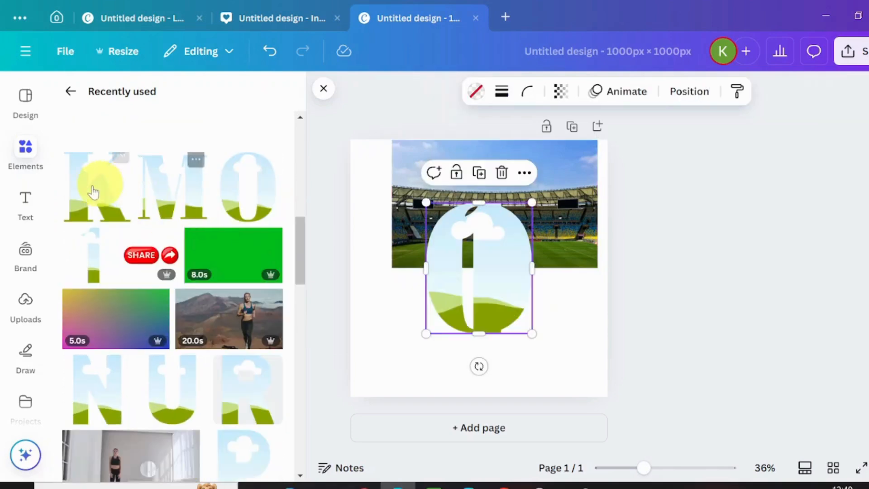
drag(84, 192, 566, 356)
drag(477, 295, 478, 363)
drag(484, 211, 384, 277)
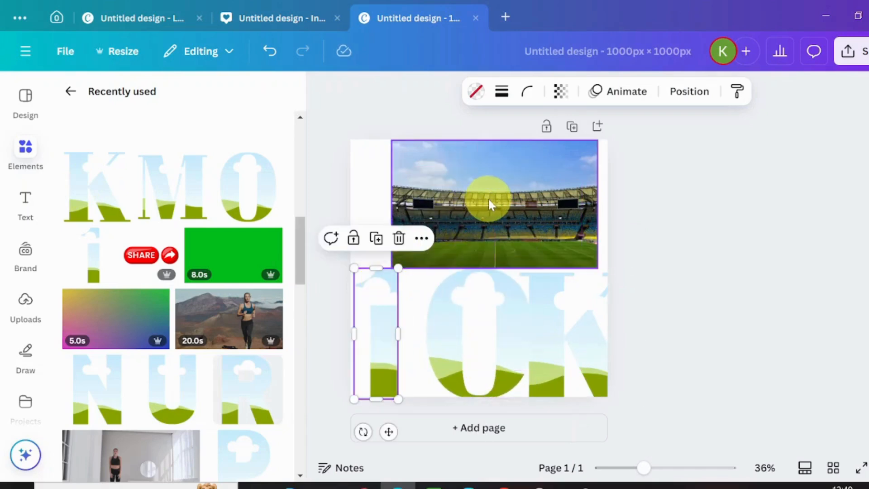
Move the stadium photo towards the page's upper left corner and raise the 1, O and K frames to mid-page
drag(491, 204, 411, 120)
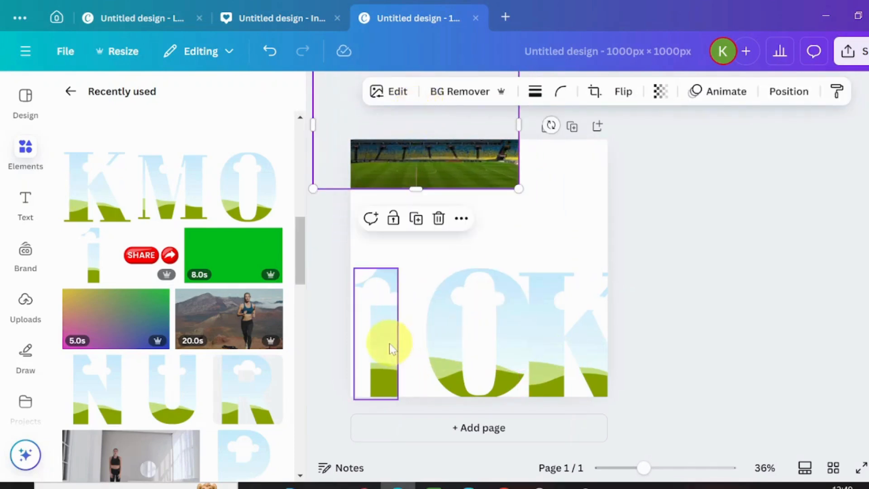
drag(392, 349, 414, 283)
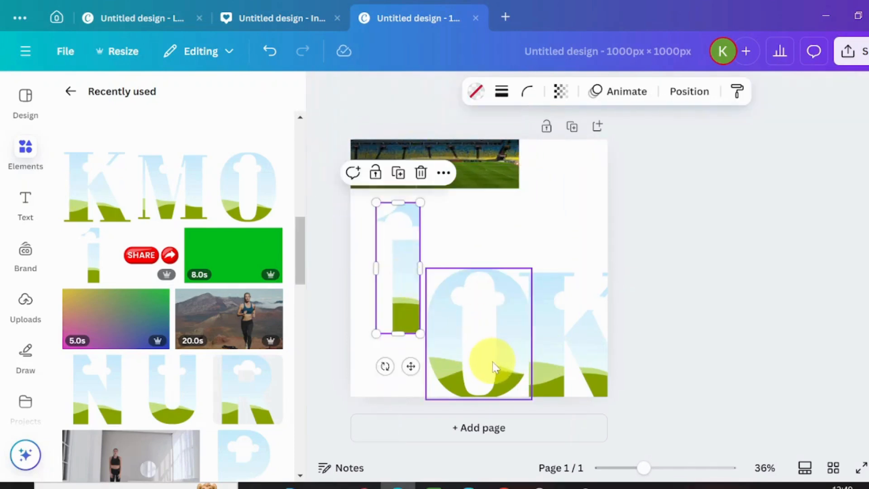
drag(493, 366, 494, 303)
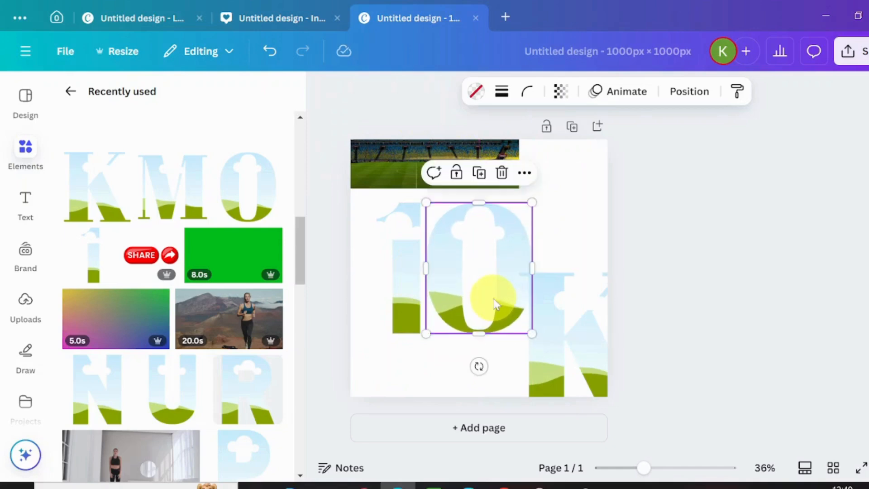
drag(577, 388, 577, 310)
Shift the 1, O and K frames closer together to the left, and shrink the K to fit inside the page
click(404, 295)
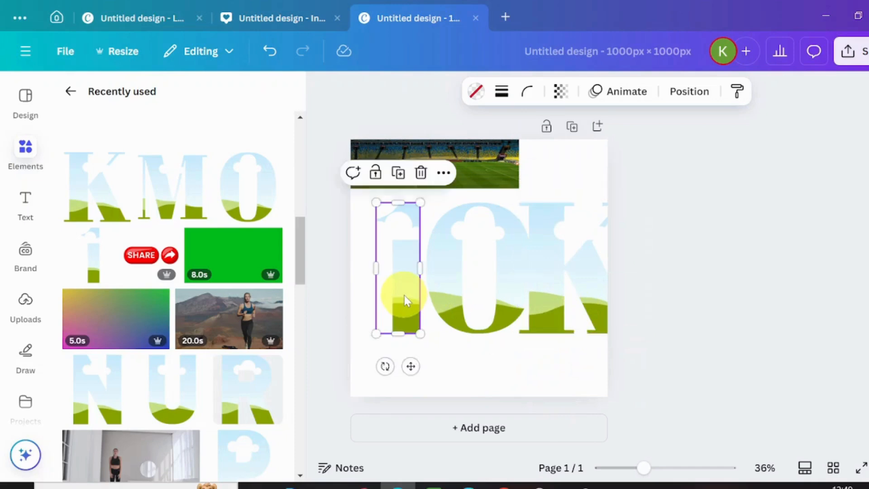
drag(404, 295, 384, 294)
drag(452, 306, 434, 300)
click(556, 302)
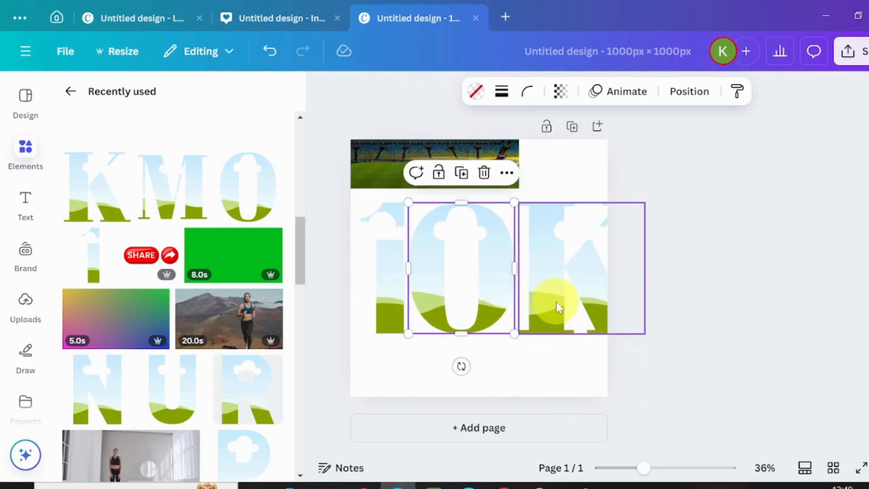
drag(549, 303, 546, 303)
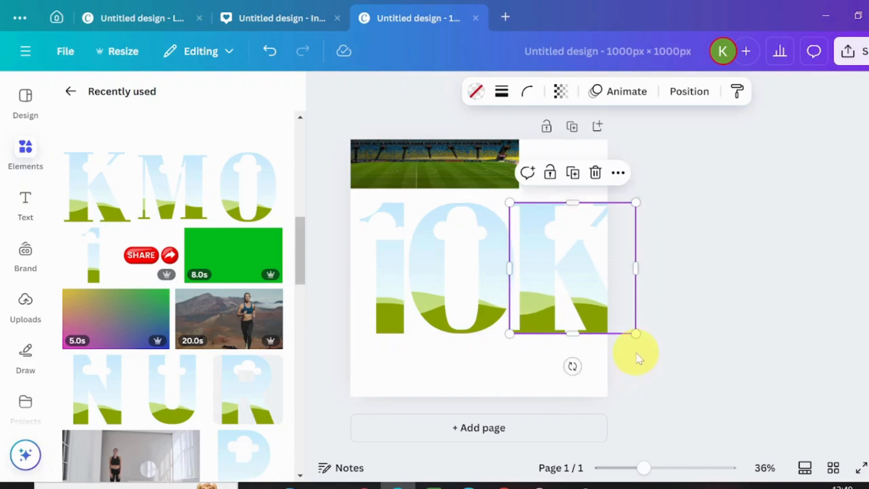
drag(633, 333, 583, 324)
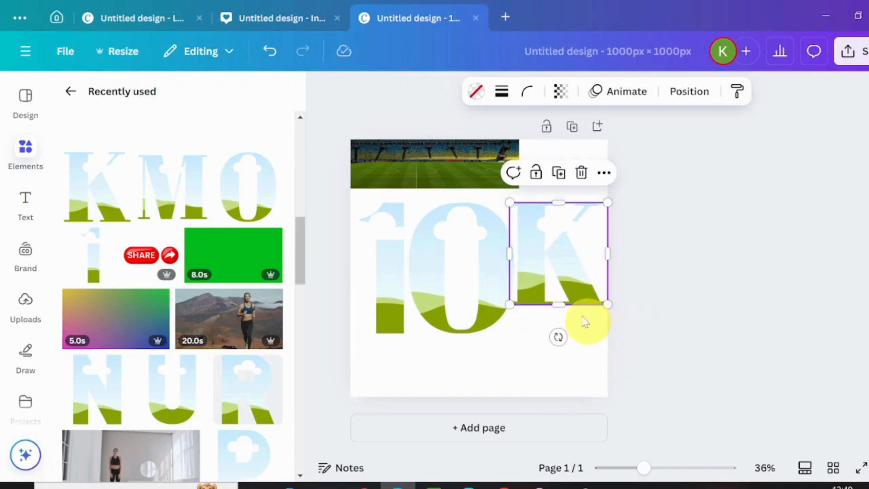
mouse_move(564, 262)
mouse_down()
mouse_move(559, 281)
mouse_move(566, 279)
mouse_up()
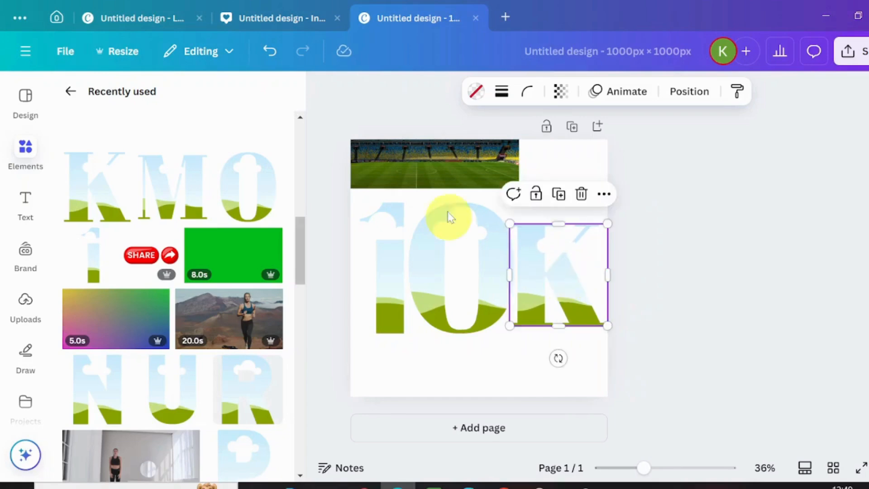
Fill the 1 frame with the stadium photo, and add three more copies of the photo spread over the page
drag(453, 164, 369, 278)
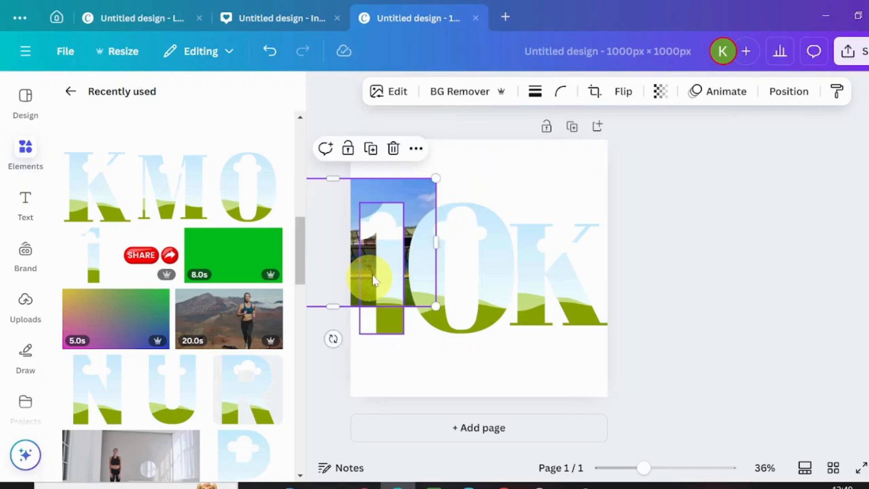
drag(387, 192, 392, 228)
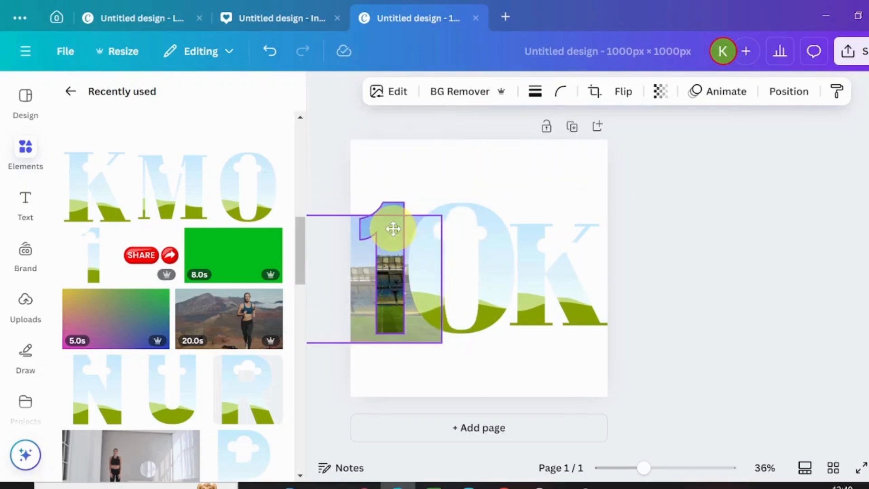
click(267, 206)
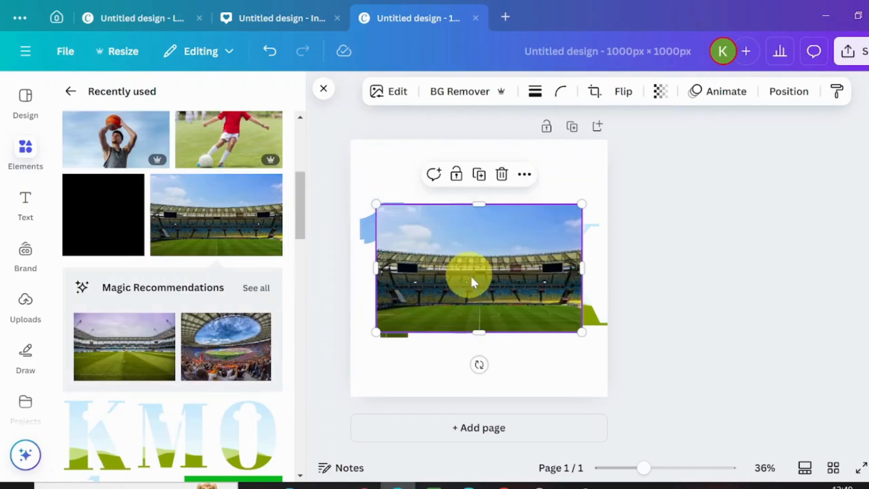
click(480, 177)
drag(479, 255, 524, 207)
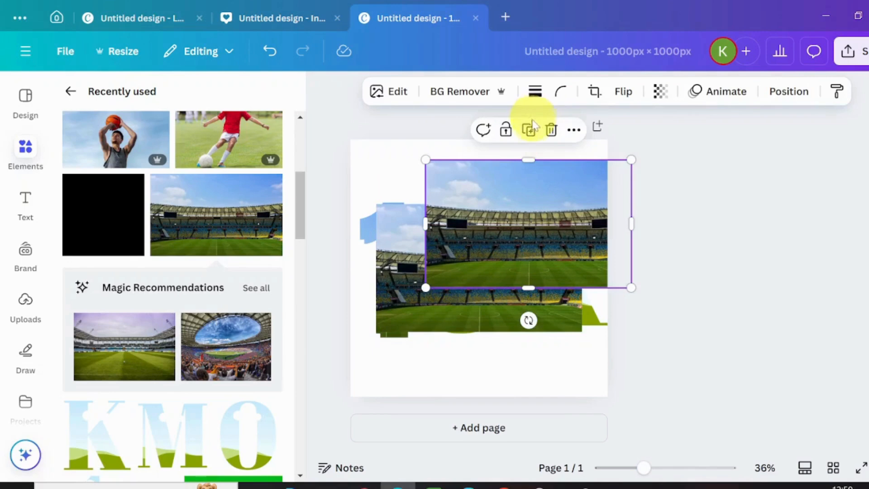
click(528, 132)
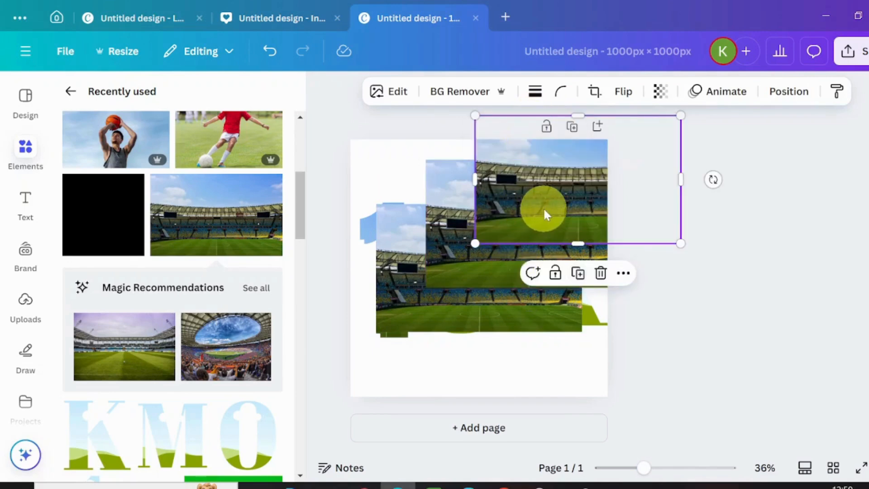
drag(543, 207, 630, 219)
drag(471, 243, 470, 171)
Fill the O frame and the K frame with one stadium photo copy each
click(445, 264)
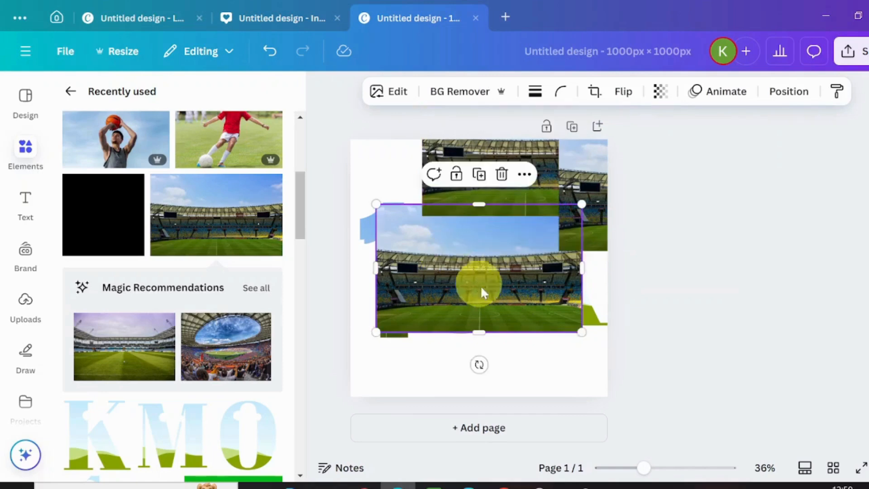
drag(480, 287, 494, 300)
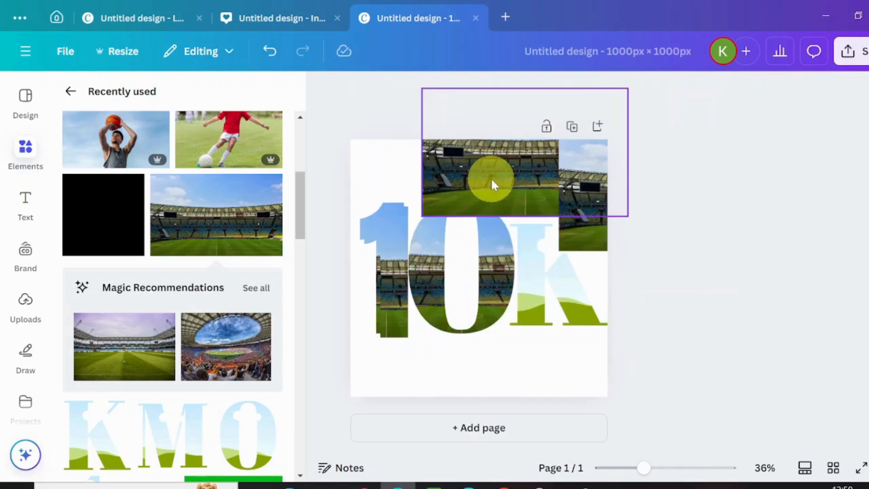
click(499, 193)
drag(498, 194, 569, 297)
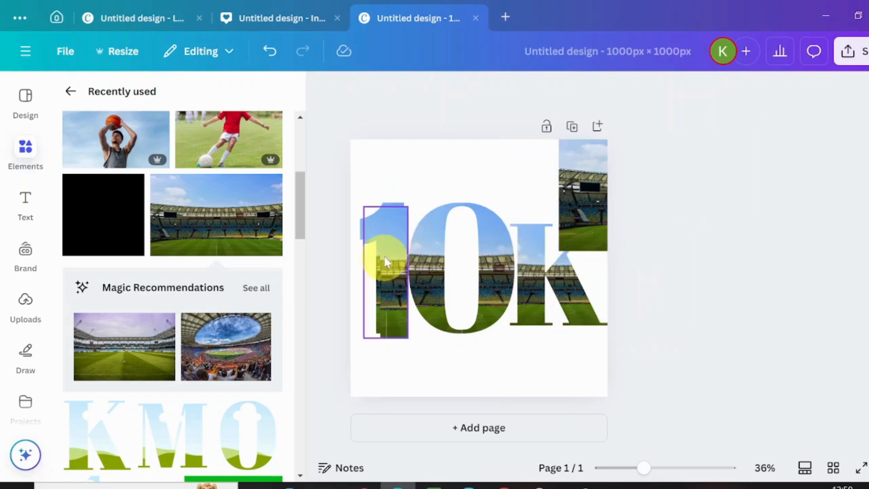
Send the remaining stadium photo to the back and size it behind the 10K frames across nearly the full page width
drag(538, 289, 415, 204)
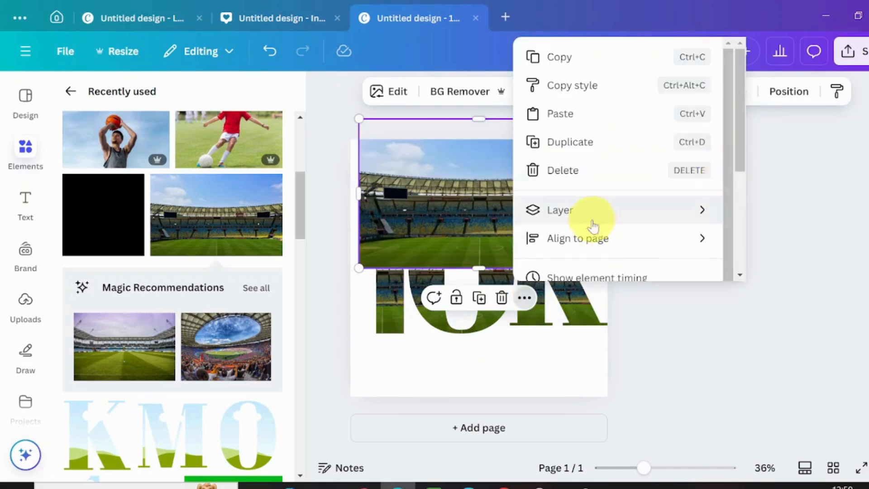
mouse_move(644, 209)
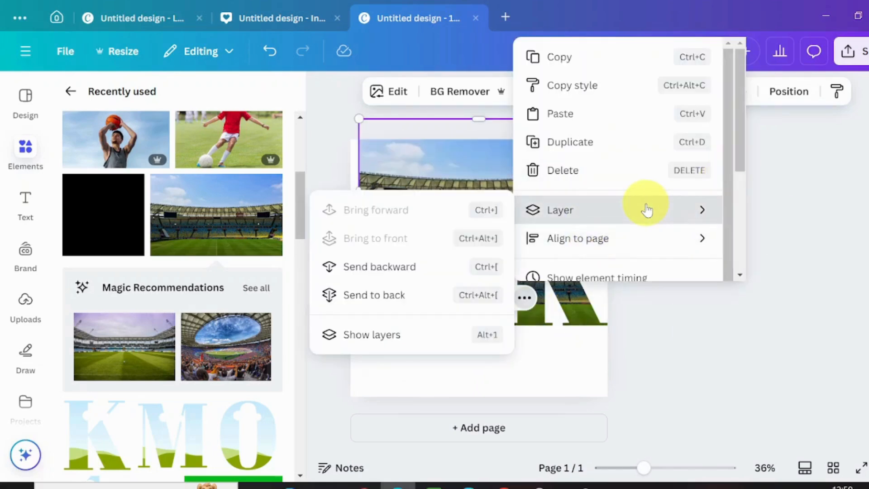
click(390, 295)
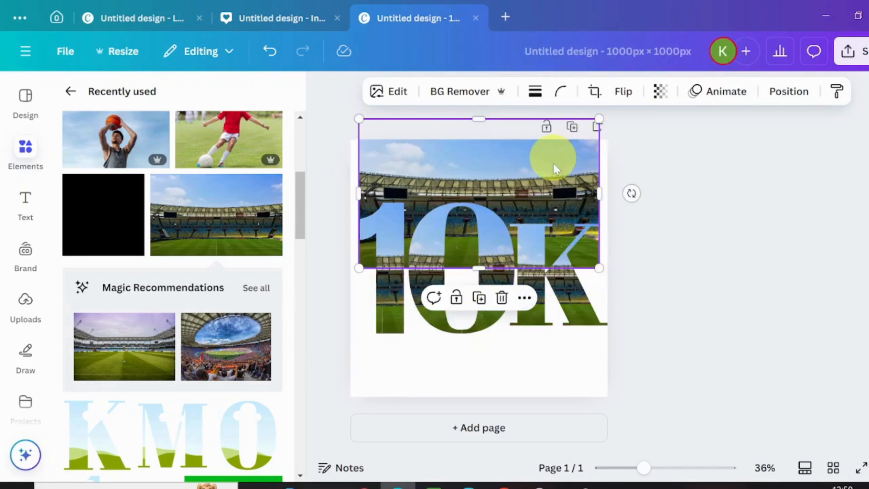
drag(555, 166, 558, 219)
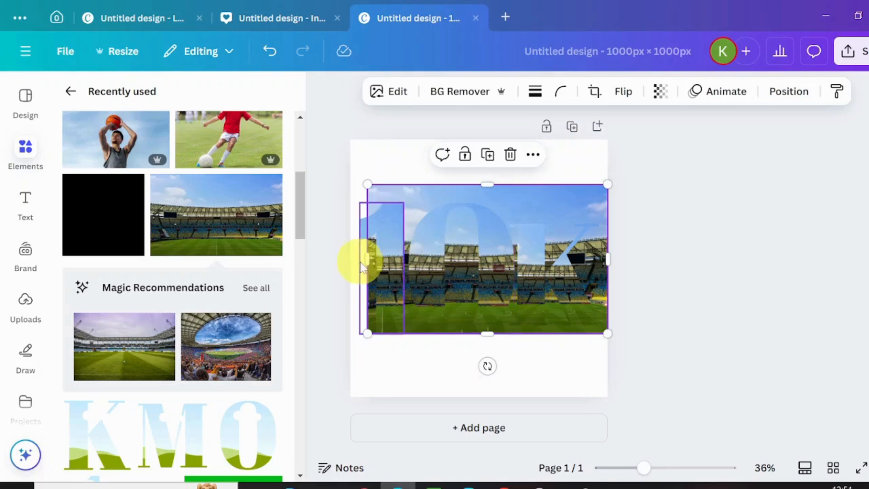
drag(365, 258, 355, 258)
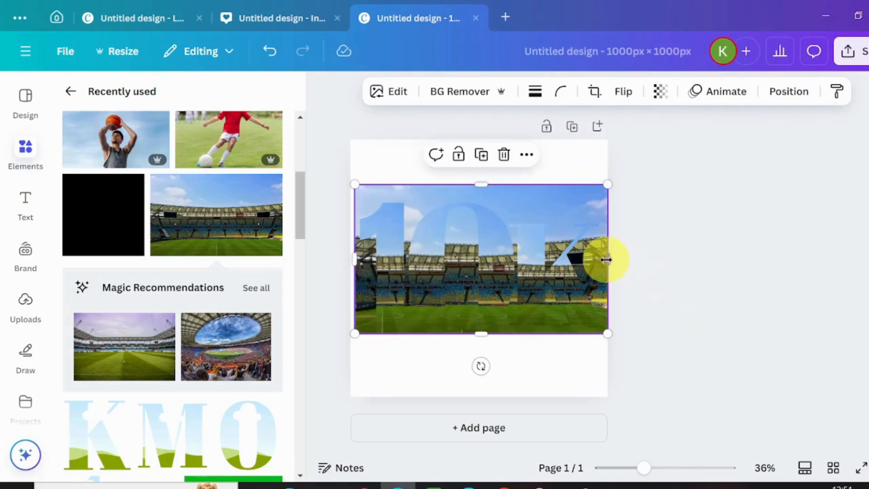
Crop the photo inside the 1 frame, enlarging and moving it until it lines up with the stadium photo behind
click(384, 238)
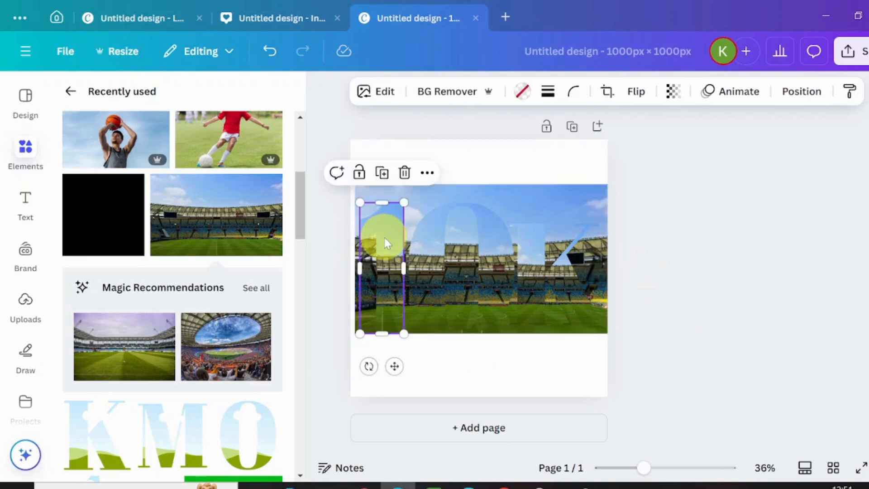
click(608, 92)
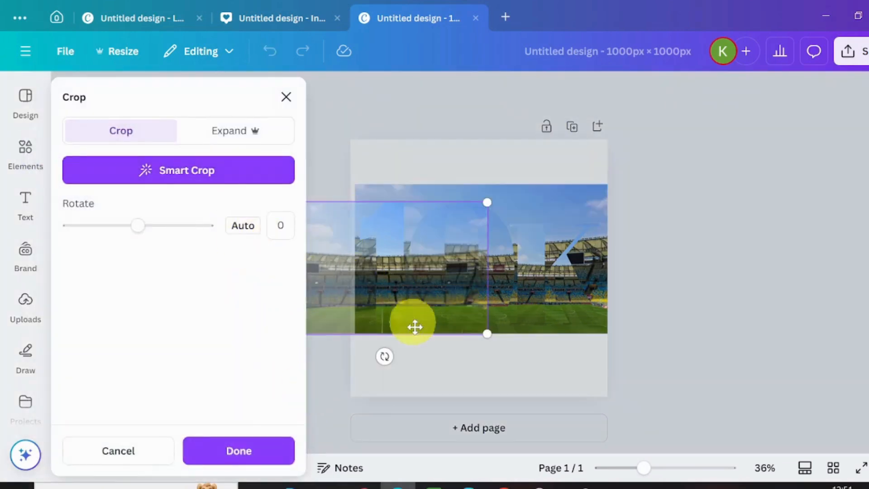
drag(487, 333, 612, 326)
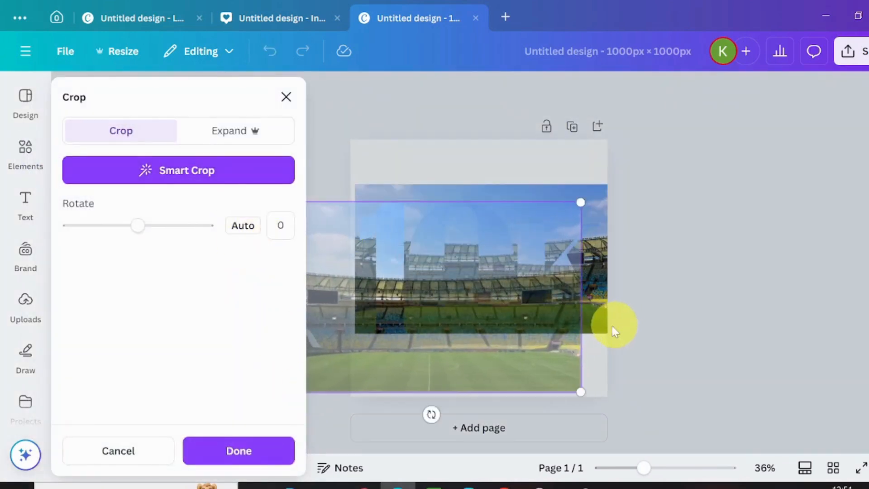
drag(512, 310, 542, 294)
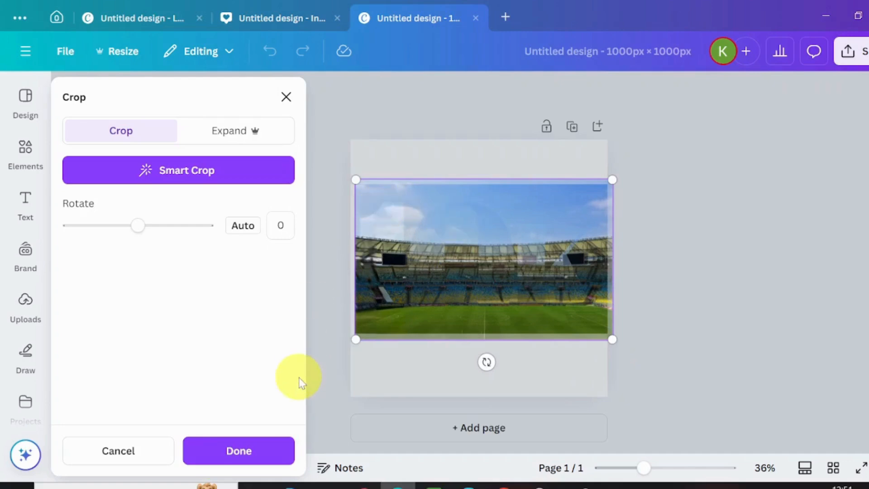
click(236, 451)
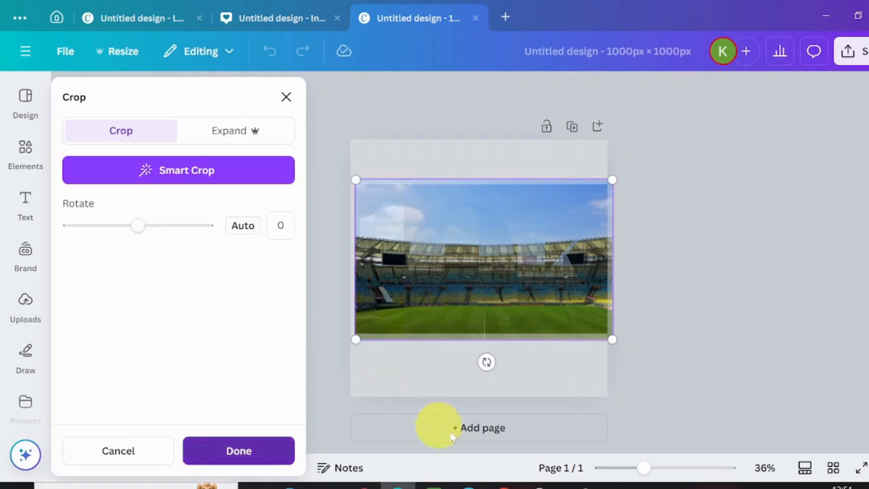
Crop the photo inside the O frame, enlarging and positioning it to match the stadium photo behind
click(443, 251)
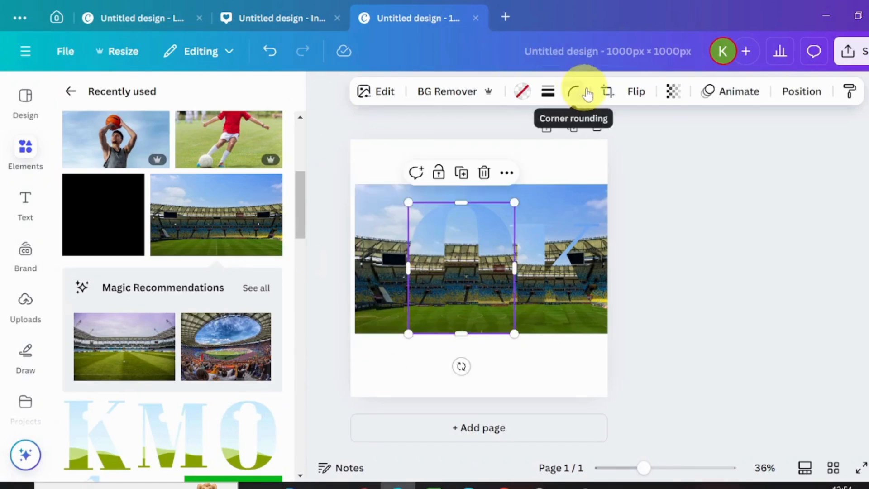
click(608, 92)
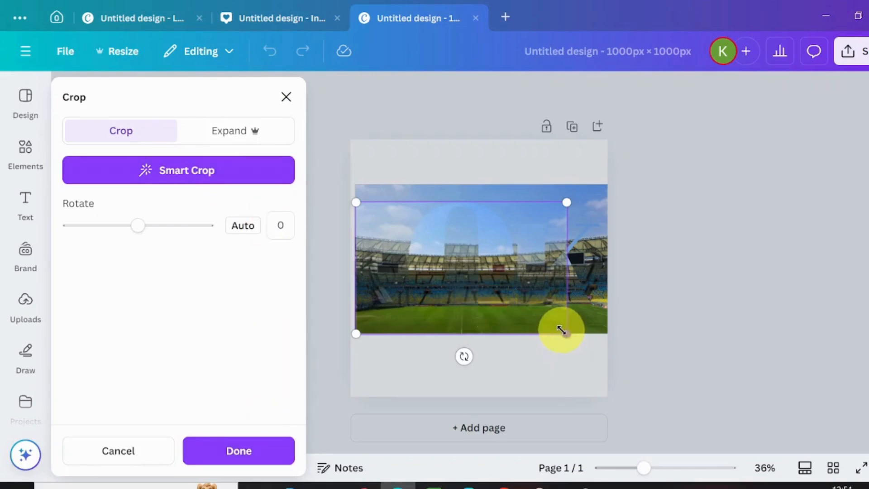
drag(561, 330, 647, 346)
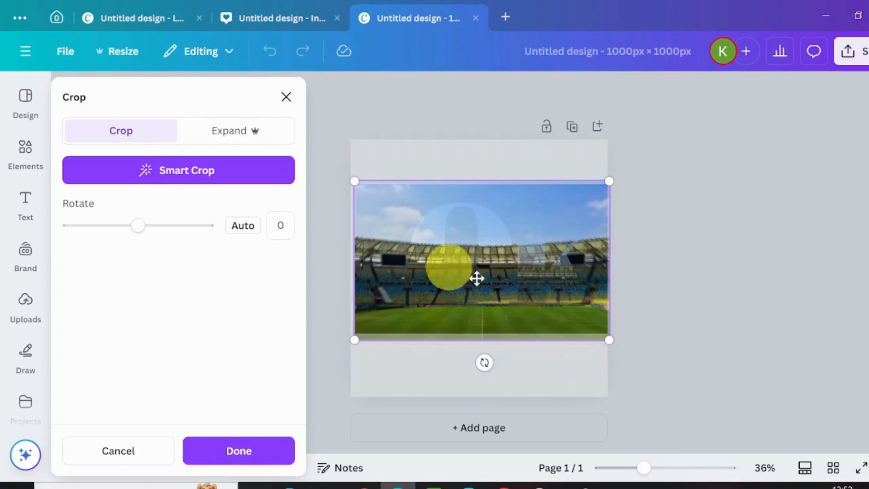
click(236, 452)
Crop the K frame's photo so its stands and screen align with the stadium photo behind
click(562, 257)
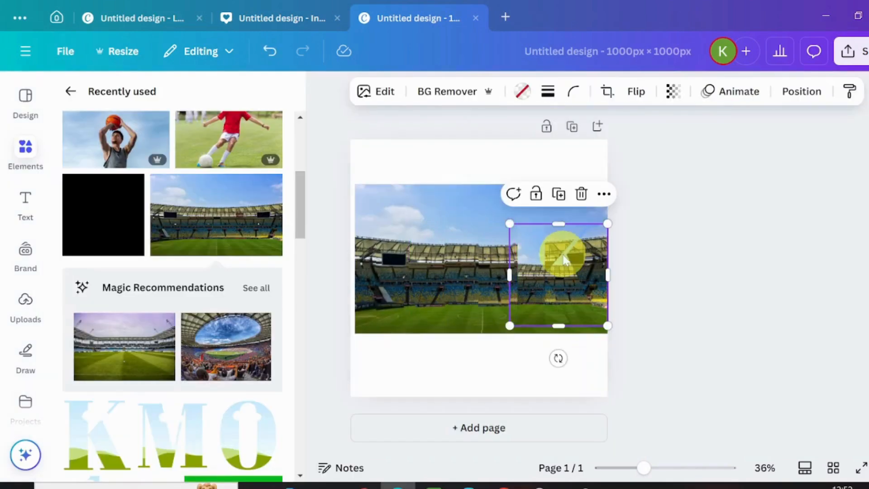
click(605, 93)
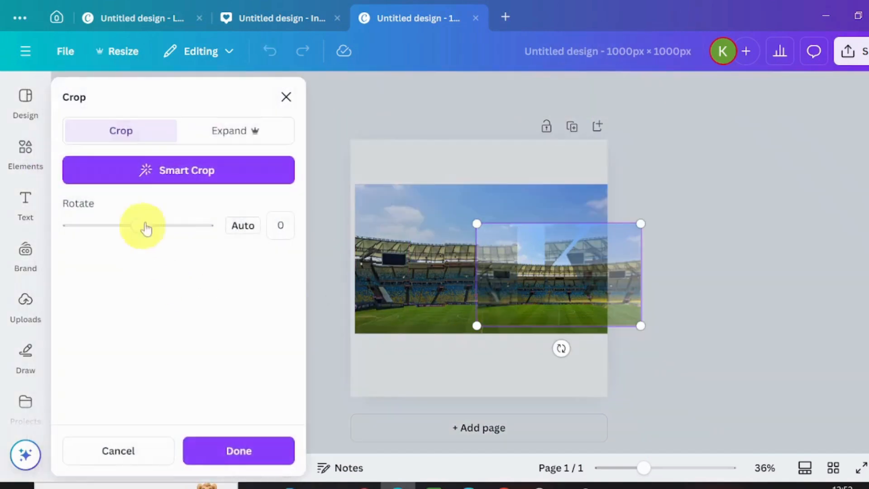
click(229, 452)
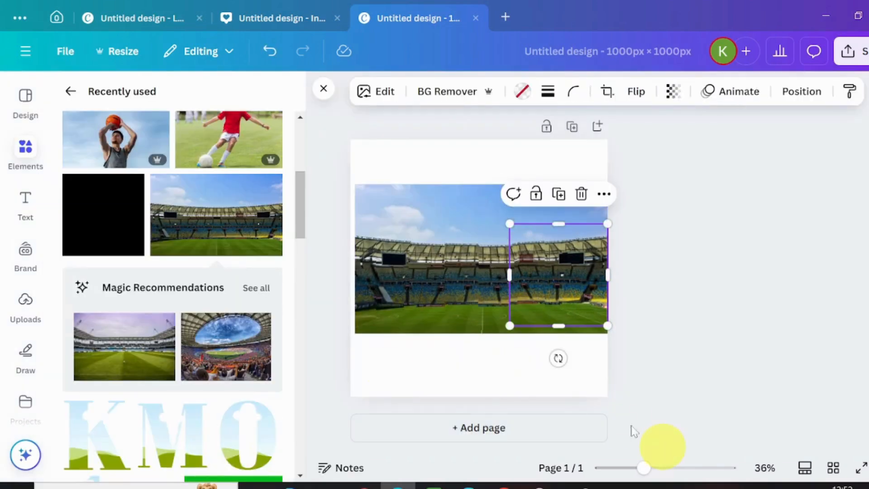
Delete the large stadium photo behind the 10K frames, leaving only the filled letters on the page
click(399, 199)
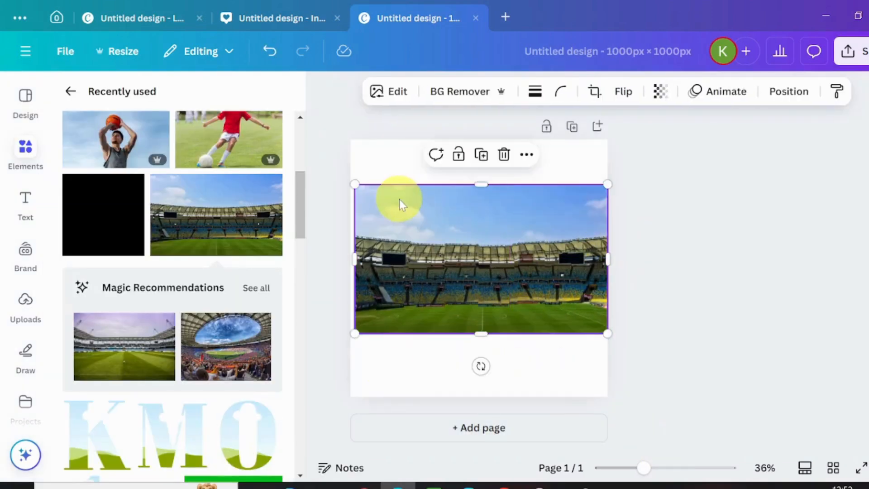
drag(480, 186, 504, 254)
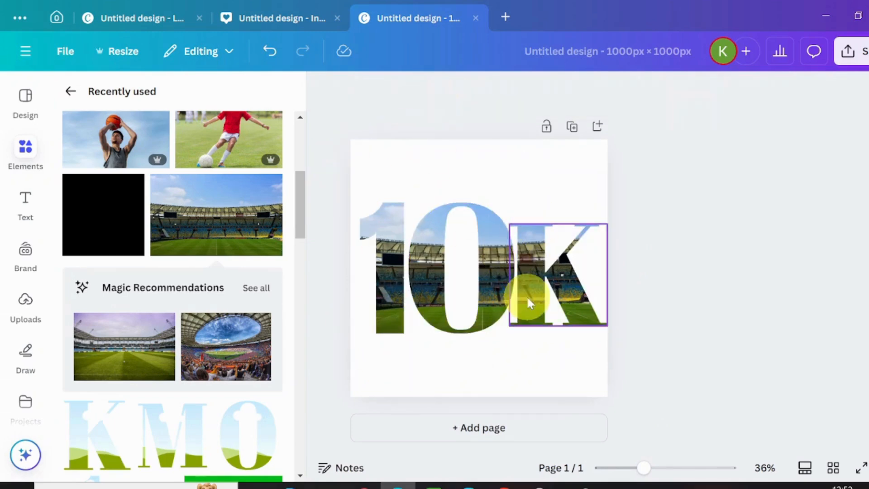
click(493, 186)
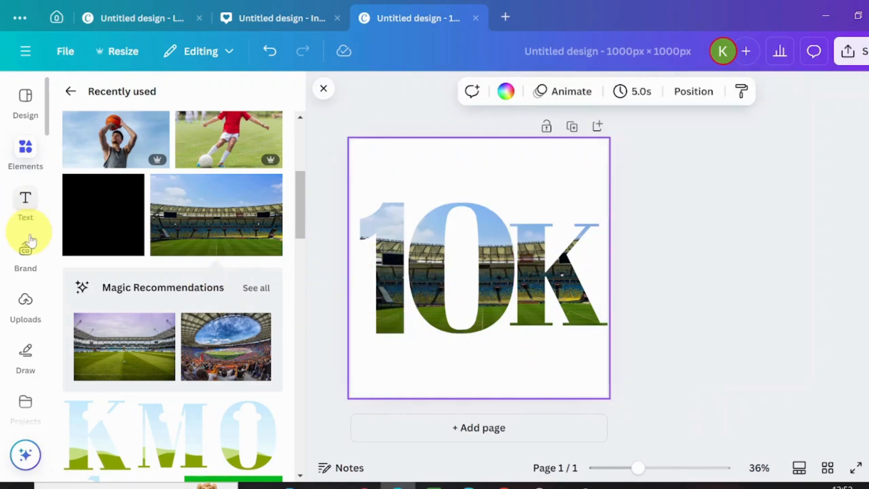
Add a square shape and reshape it into a thin horizontal strip across the middle of the 10K letters
click(70, 91)
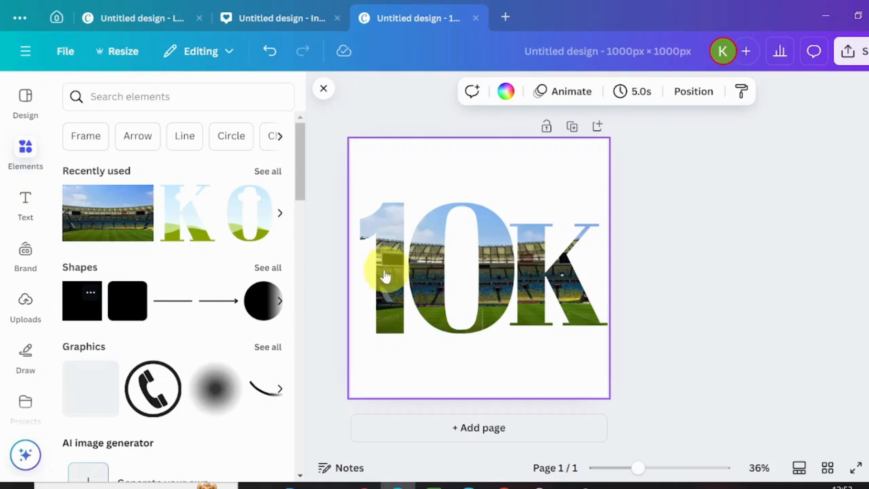
click(475, 294)
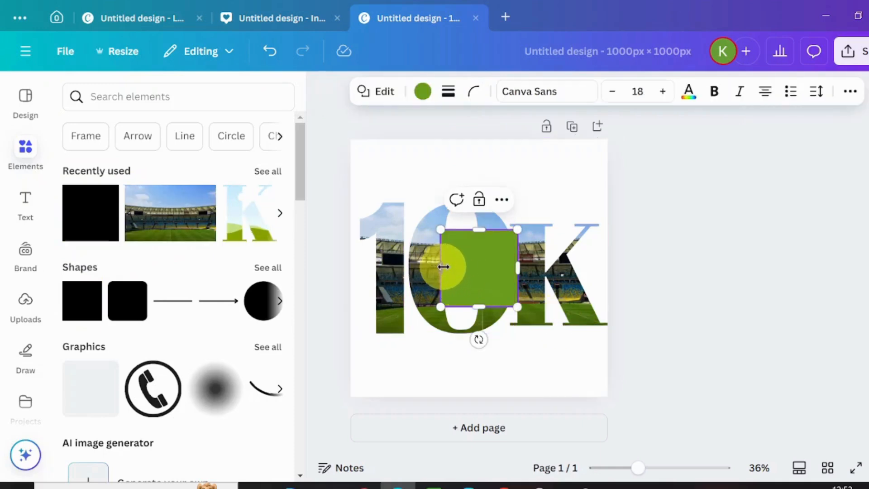
drag(444, 267, 376, 268)
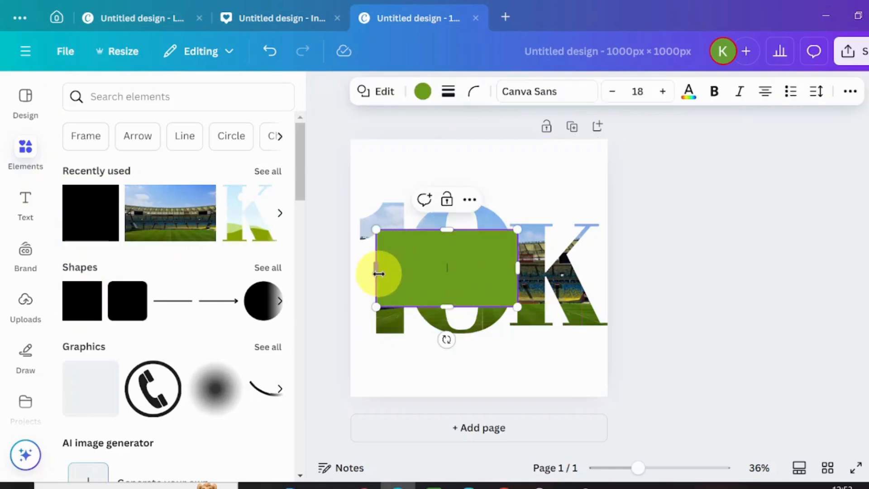
drag(516, 266, 581, 269)
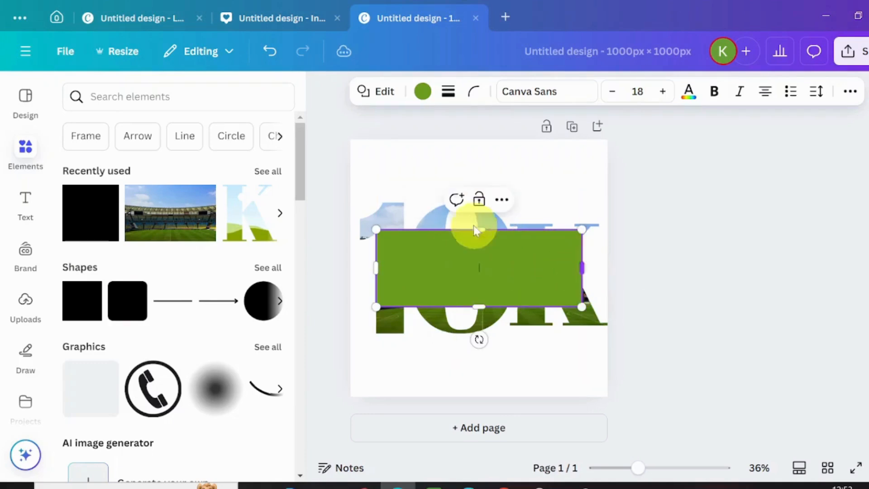
drag(479, 247, 479, 259)
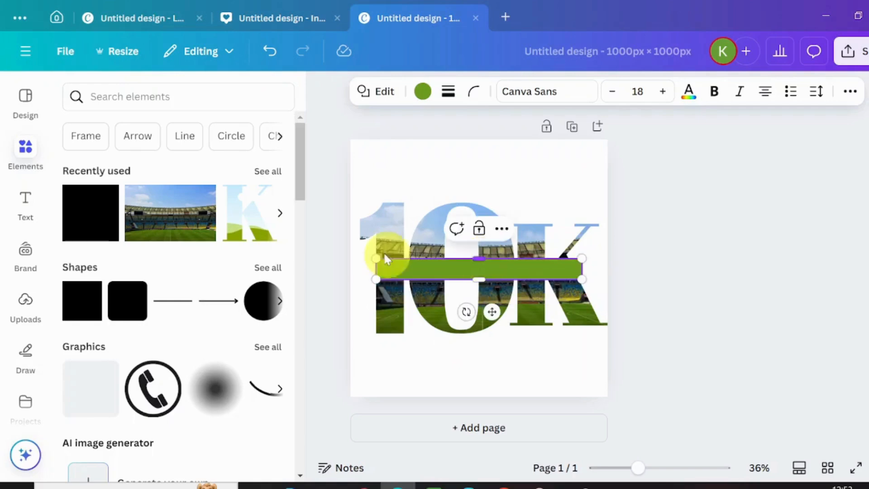
Recolor the horizontal strip white and deselect it
click(420, 91)
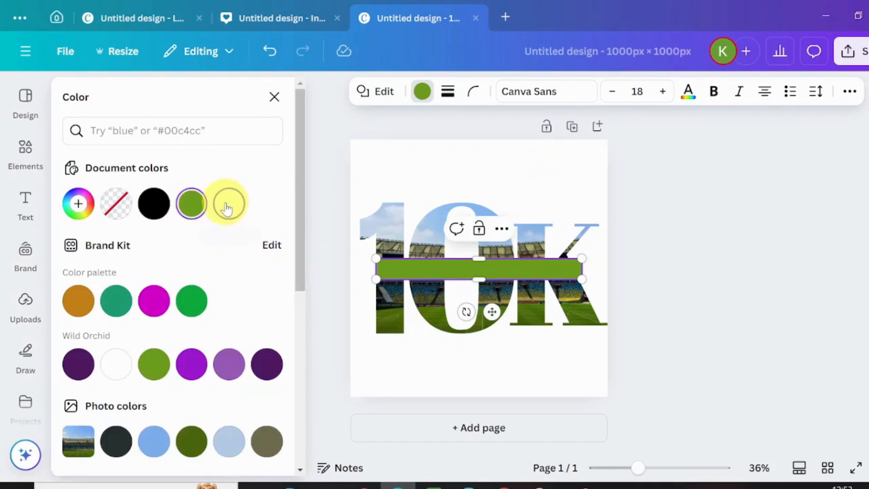
click(225, 205)
click(587, 364)
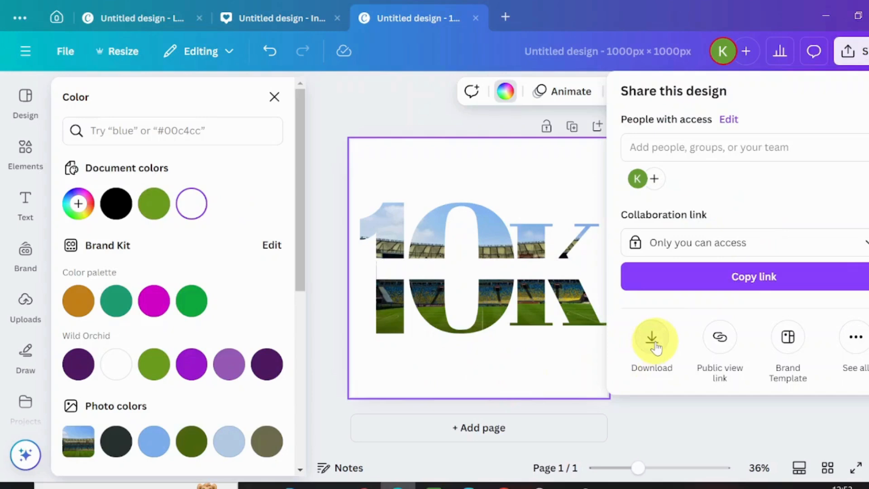
Download the 10K design as a PNG at 1,000 × 1,000 px
click(655, 348)
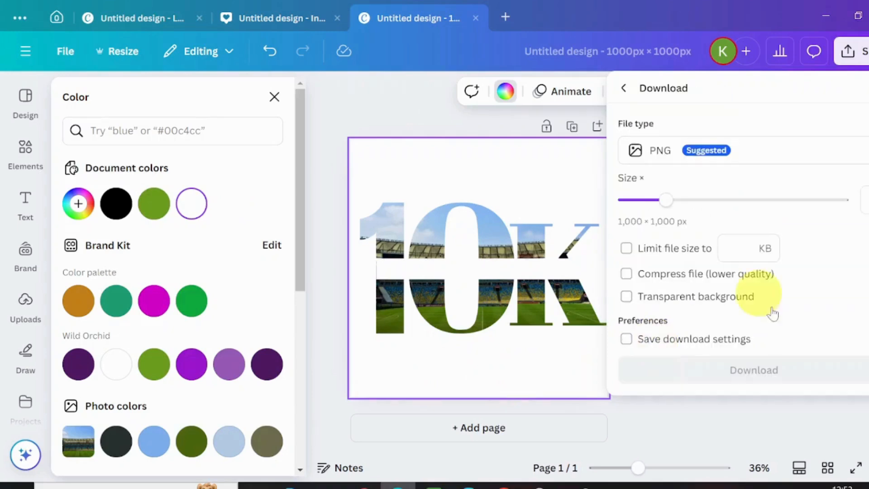
click(763, 378)
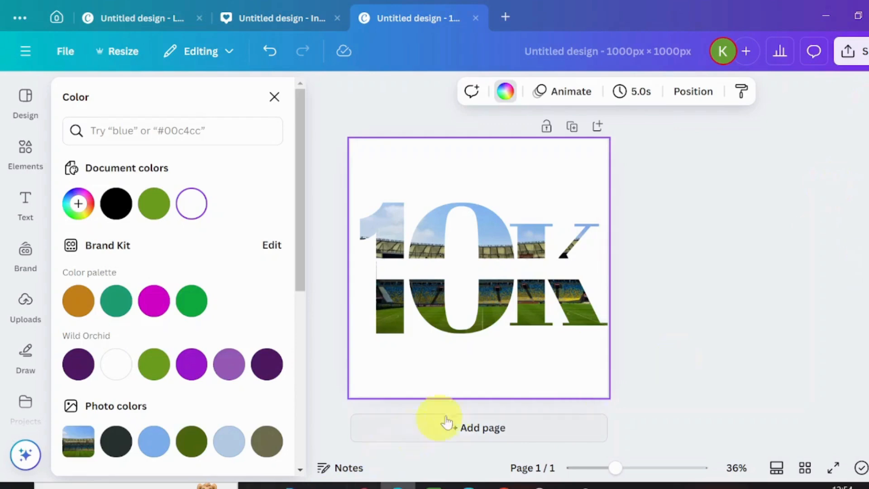
Add a second page and upload the 10K image file "used" from the Downloads folder
click(466, 428)
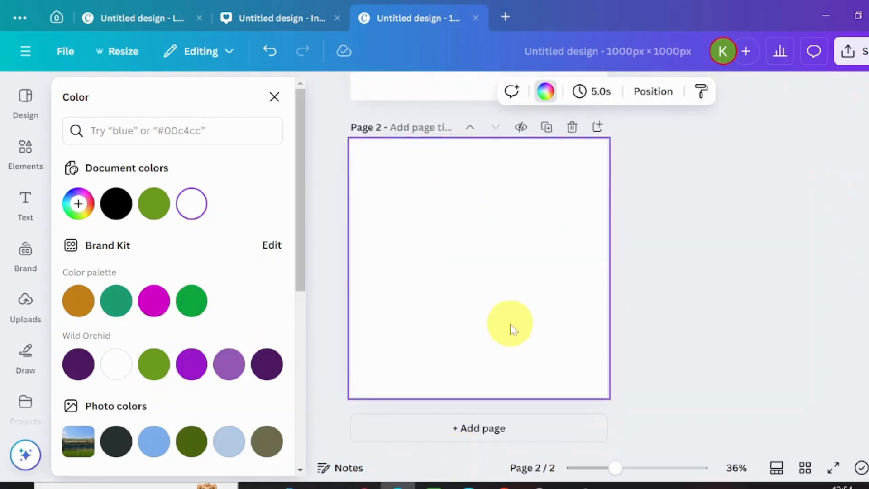
click(26, 303)
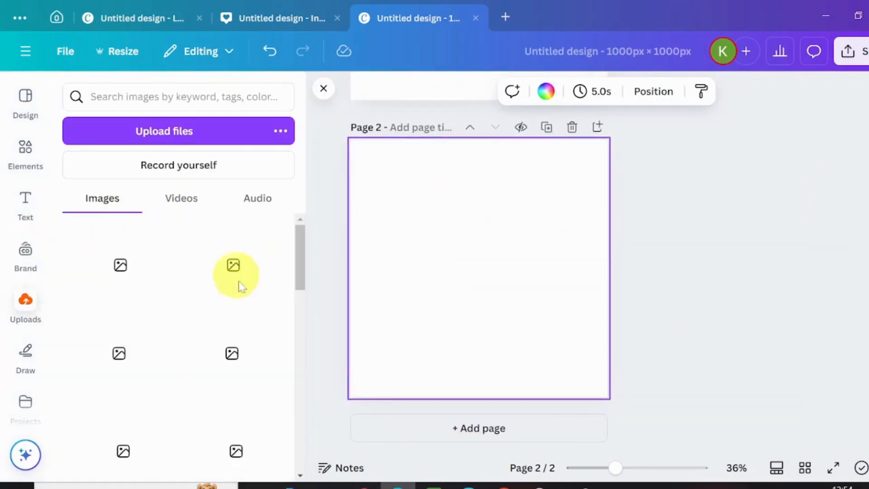
click(200, 131)
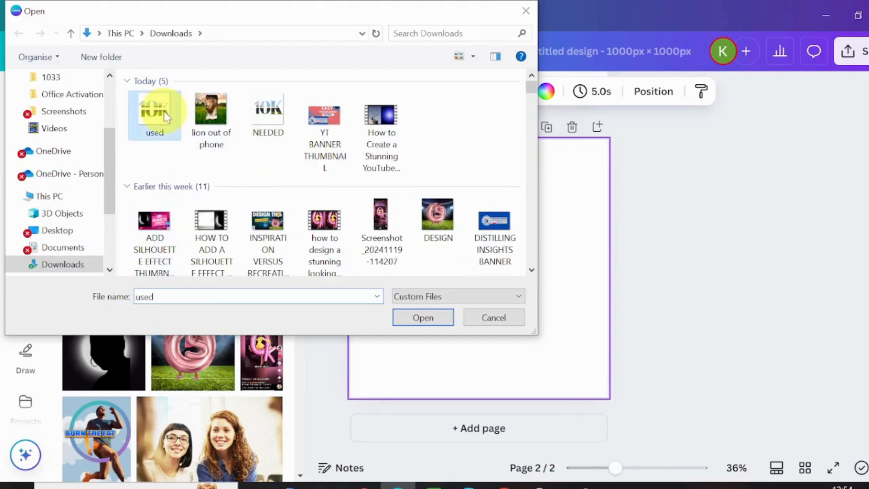
click(421, 317)
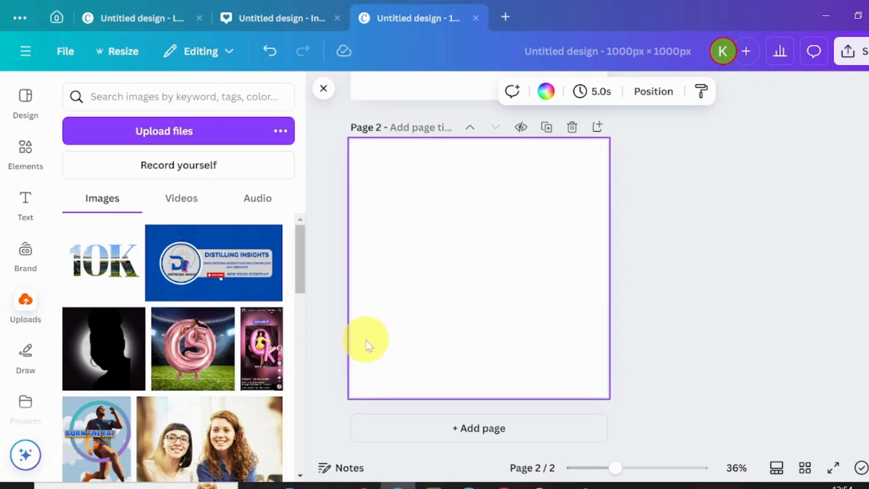
Set page 2's background to the light blue from the photo colors
click(545, 91)
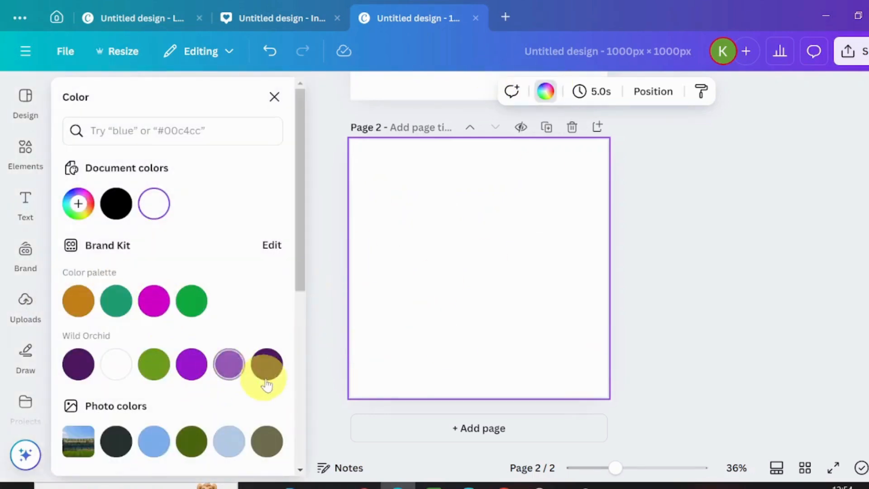
click(150, 445)
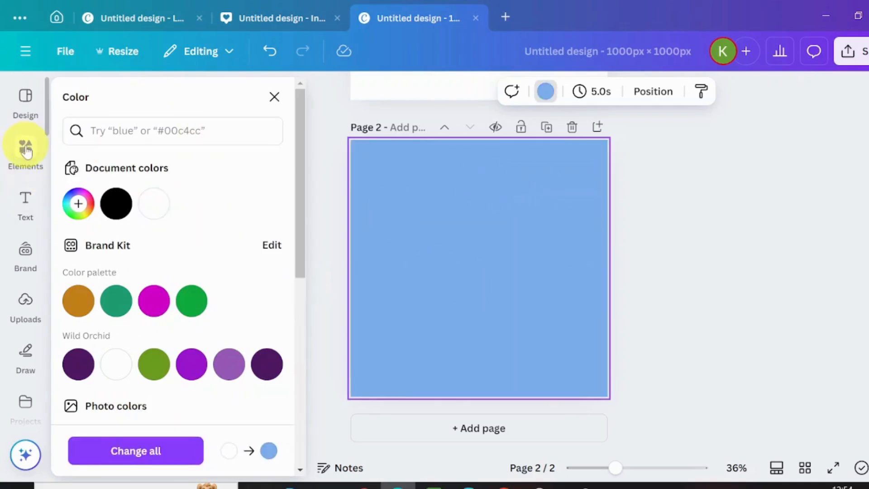
Place the uploaded split 10K image on page 2 and remove its background
click(14, 297)
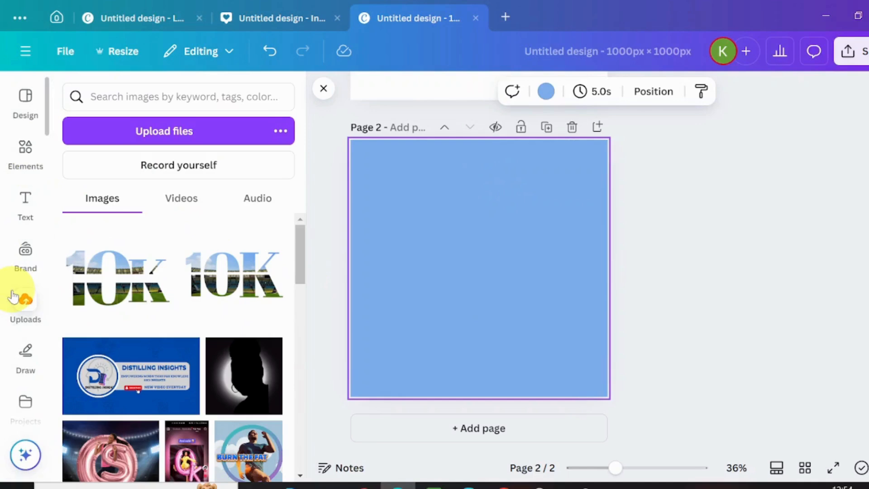
click(148, 261)
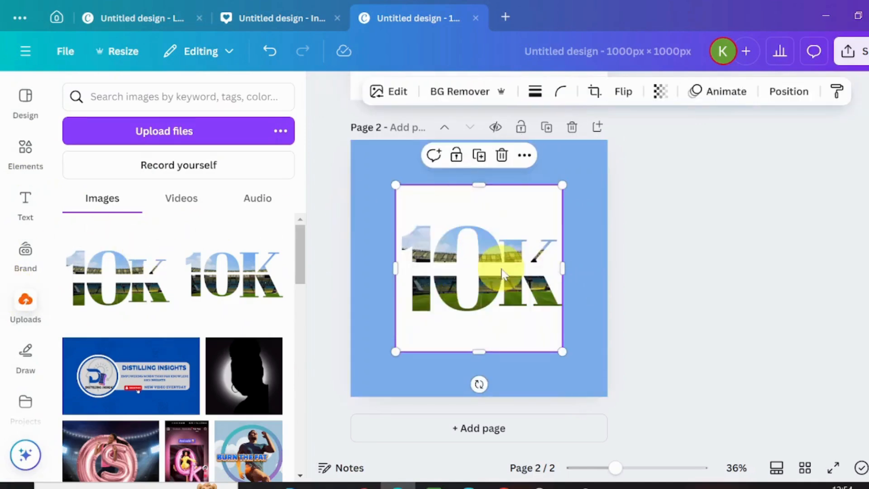
click(452, 95)
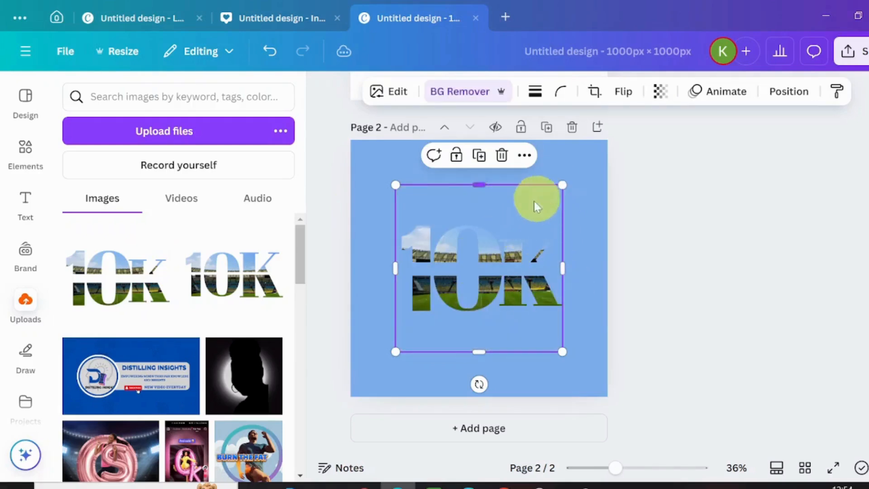
Change page 2's background color to white and select the 10K image
click(650, 246)
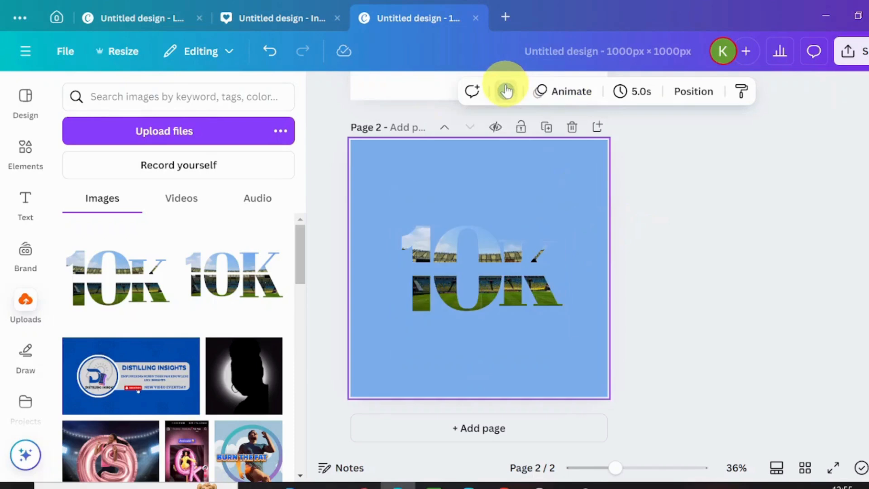
click(505, 91)
click(193, 204)
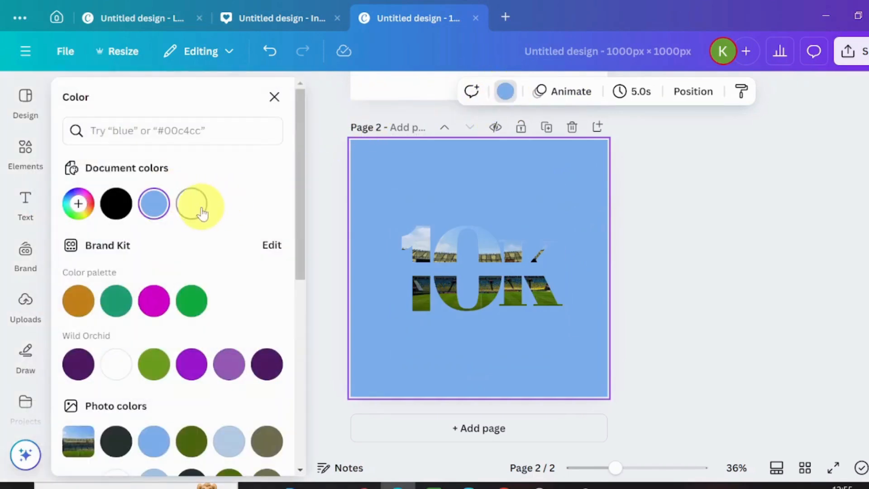
click(449, 334)
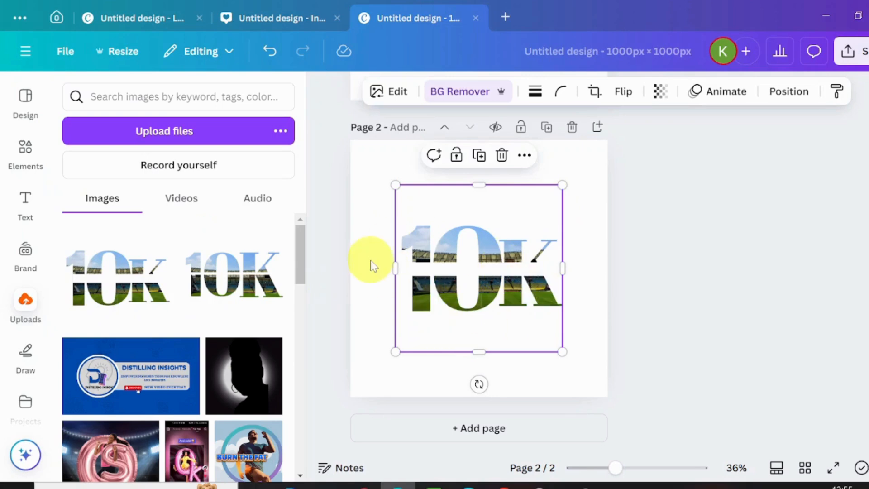
Add the recently used photo of the basketball player holding the ball overhead to page 2 and remove its background
click(25, 149)
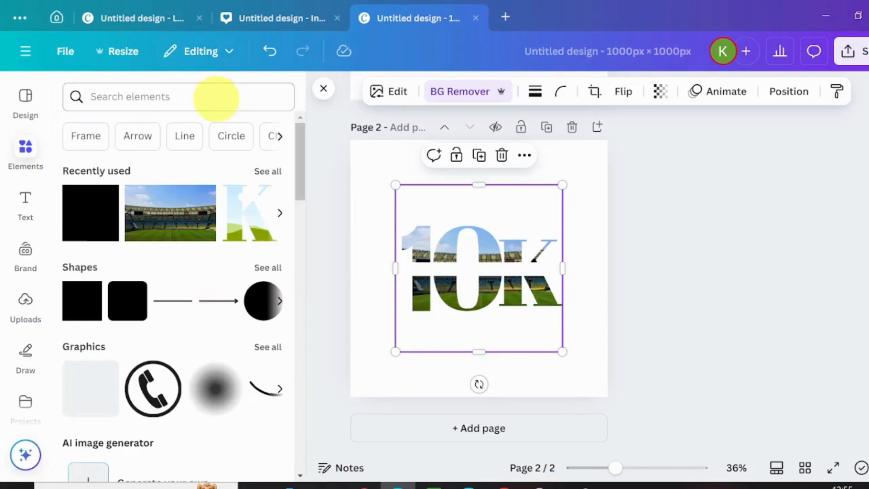
click(267, 174)
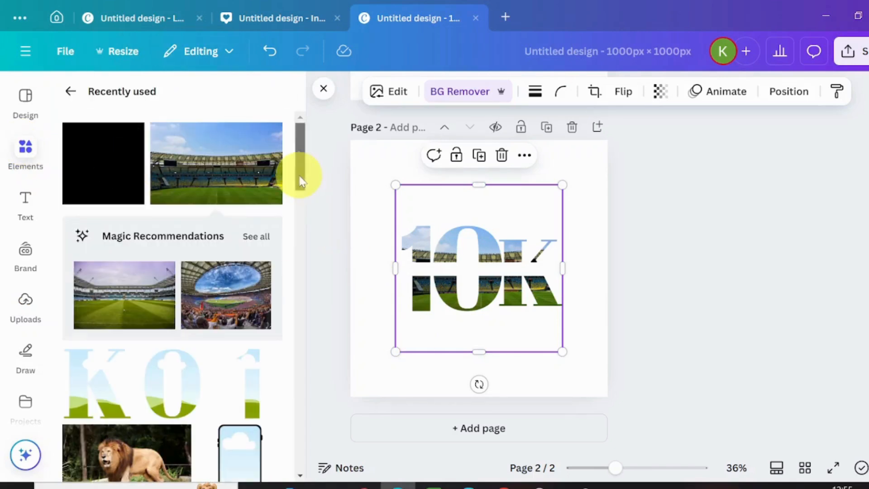
drag(300, 175, 351, 250)
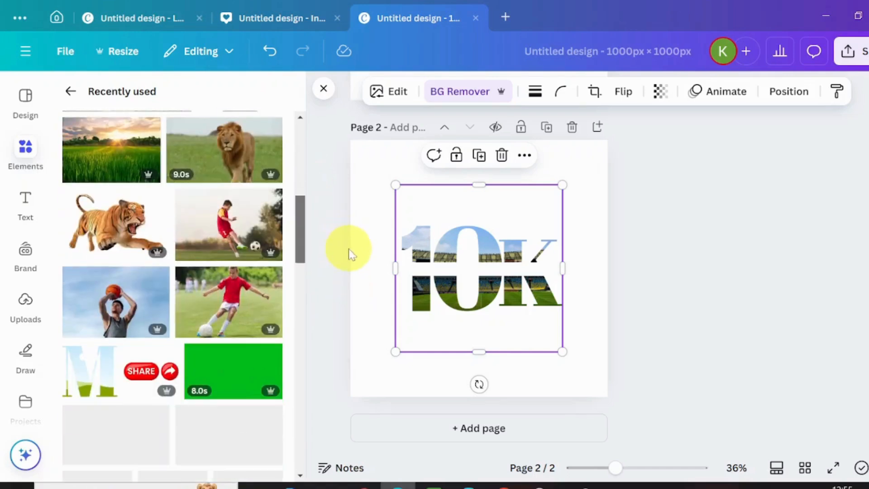
click(117, 289)
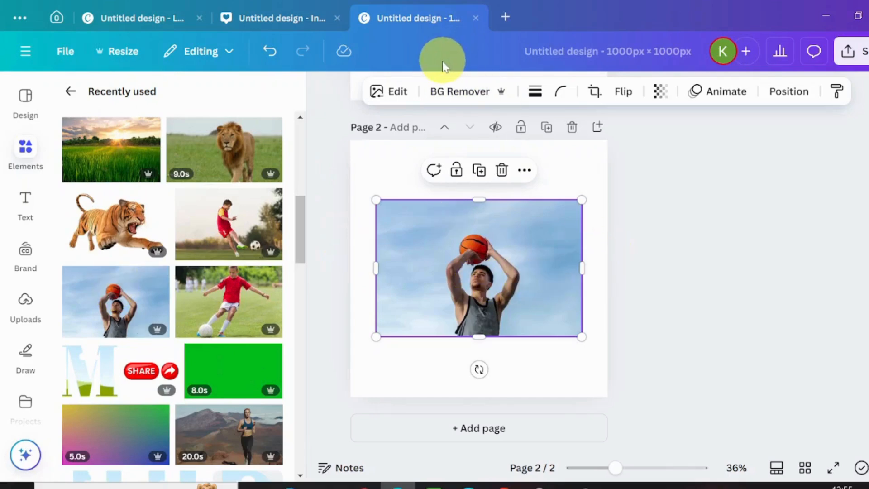
click(442, 90)
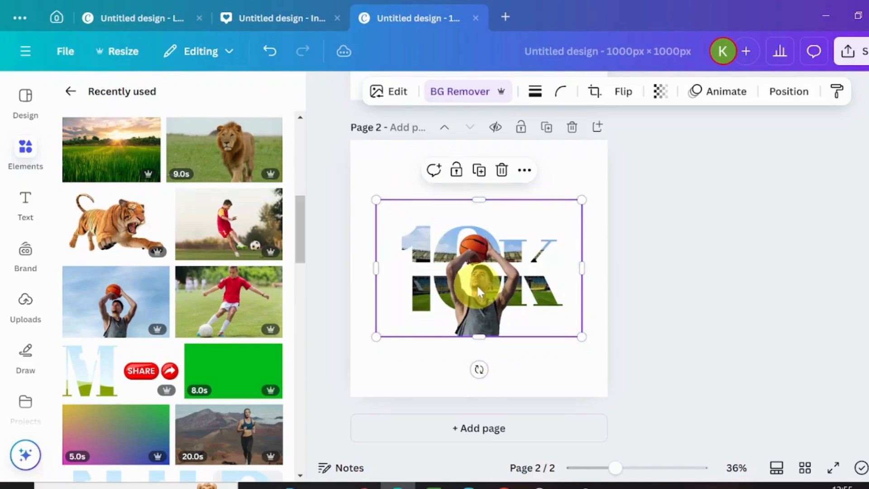
Enlarge the basketball player cutout and position it over the 0 so the ball and arms rise above the 10K letters
drag(484, 299, 473, 260)
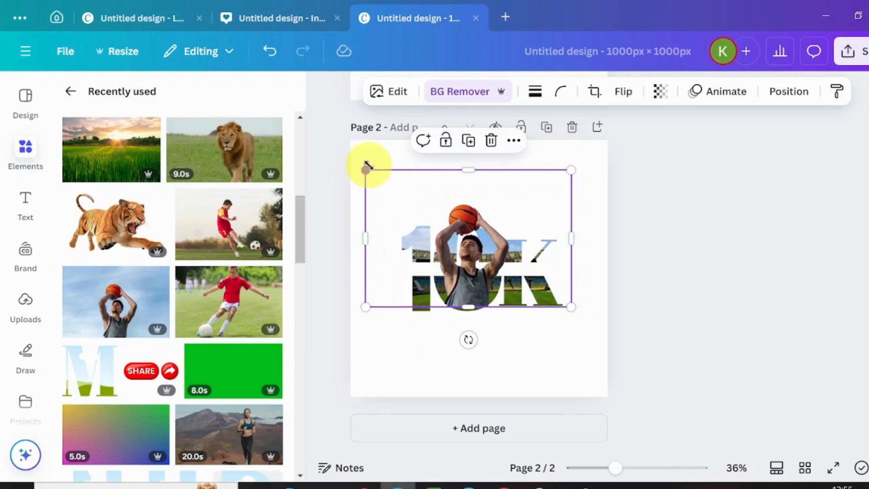
drag(368, 166, 346, 153)
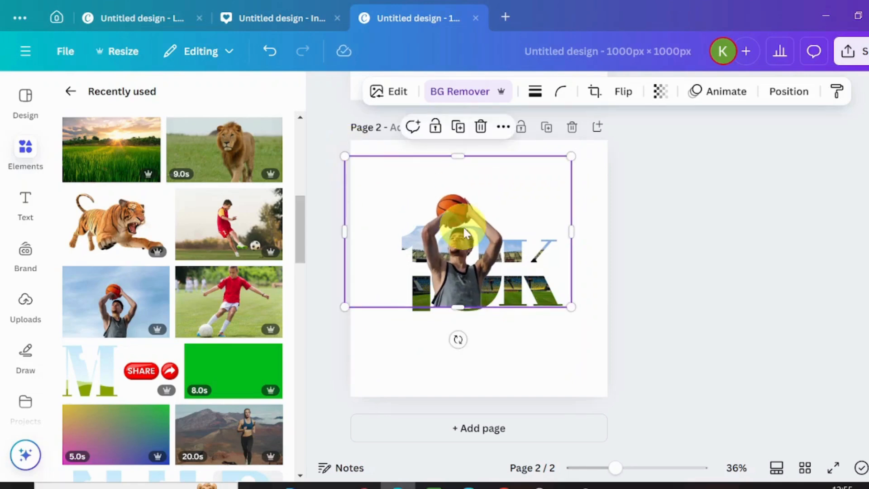
drag(465, 233, 477, 233)
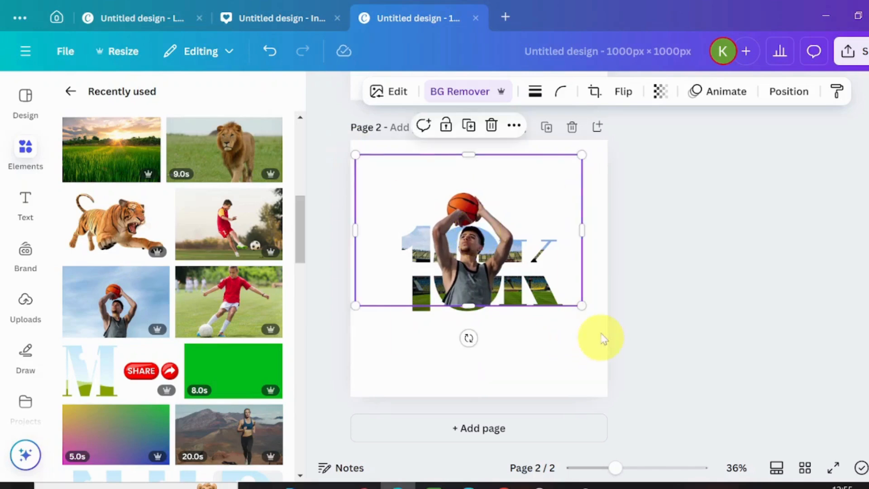
drag(584, 305, 588, 311)
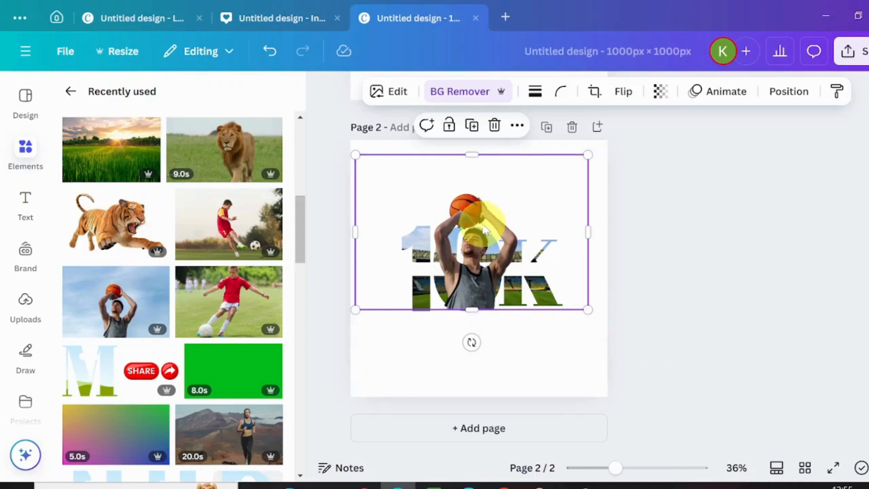
Send the basketball player cutout to the back, behind the 10K letters
click(516, 125)
mouse_move(588, 317)
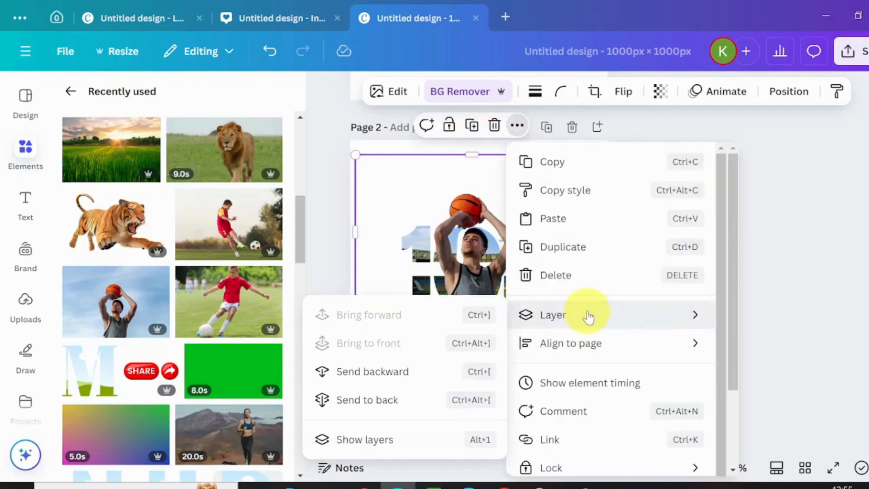
click(408, 400)
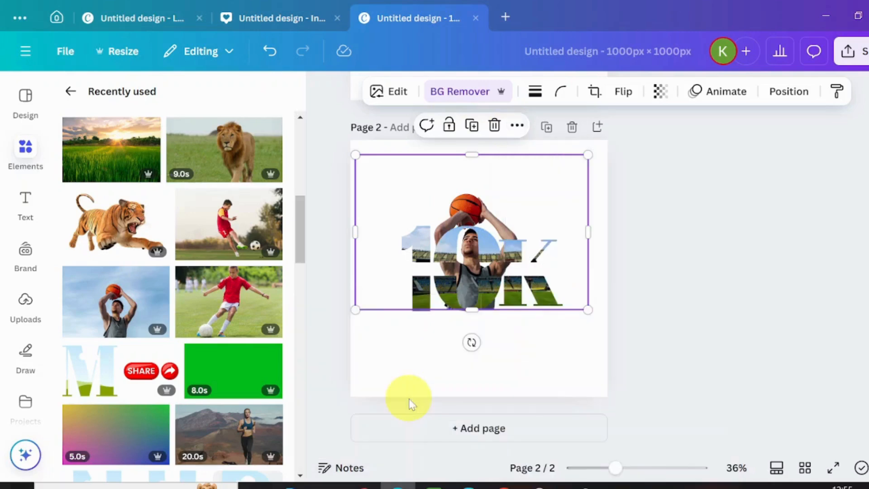
Duplicate the basketball player cutout and align the copy exactly over the original, in front of the 10K letters
click(488, 223)
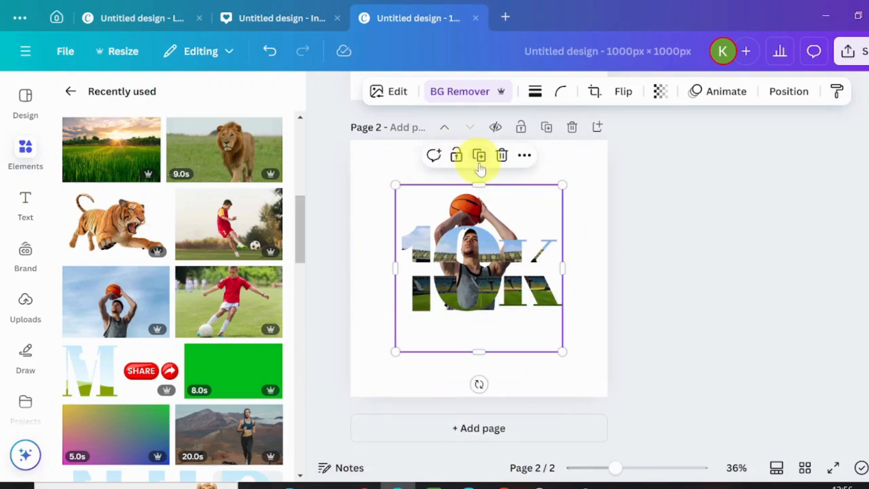
click(485, 178)
double_click(489, 177)
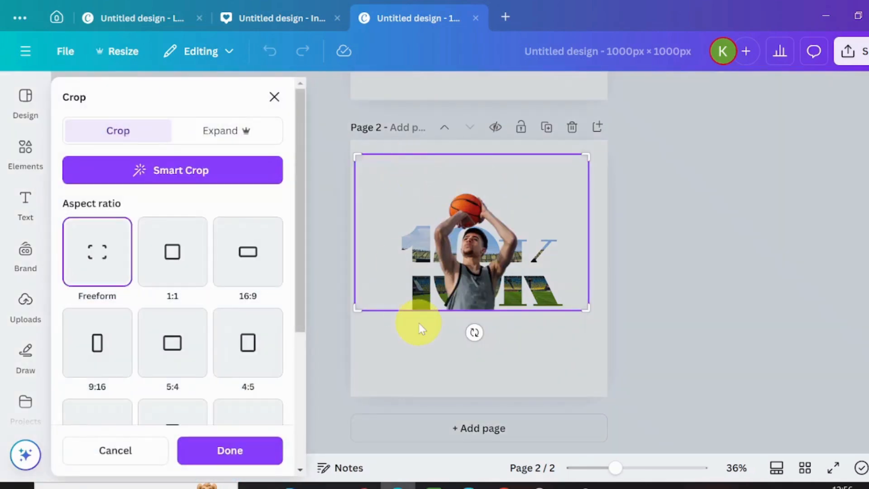
click(453, 362)
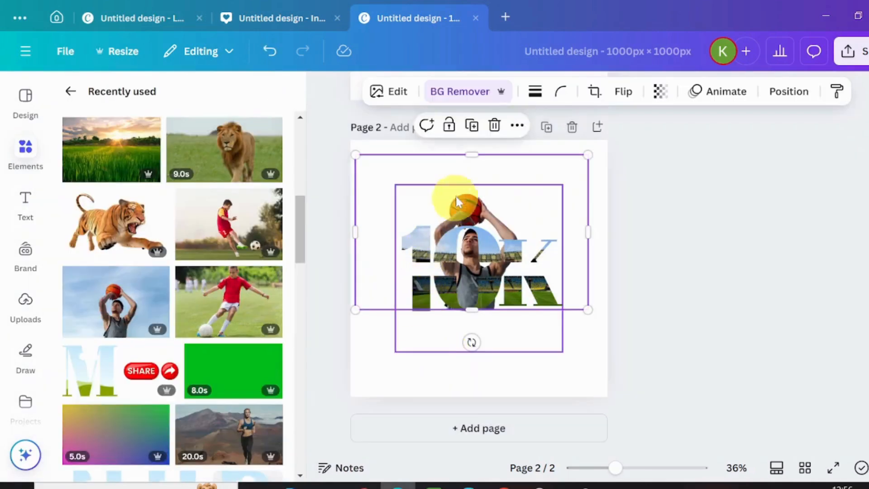
click(471, 127)
drag(476, 262, 472, 249)
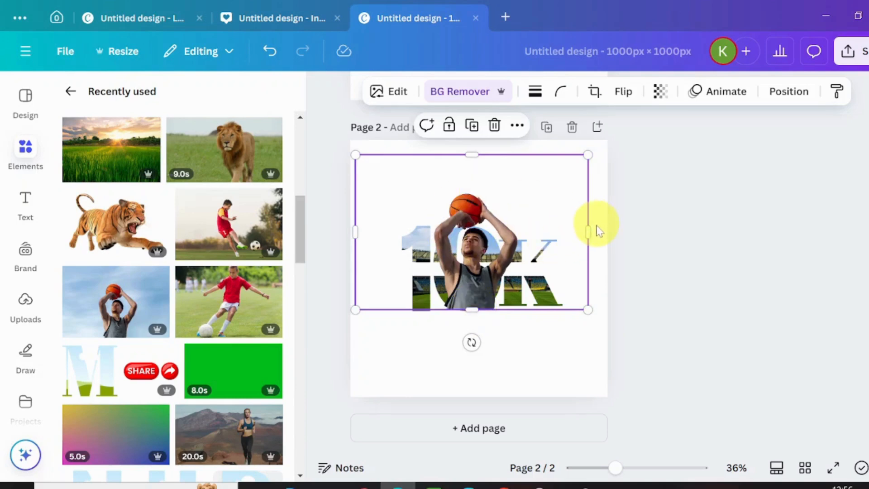
Crop the front player copy from both sides and below so it covers only the head and upper chest inside the 0
drag(588, 230, 500, 237)
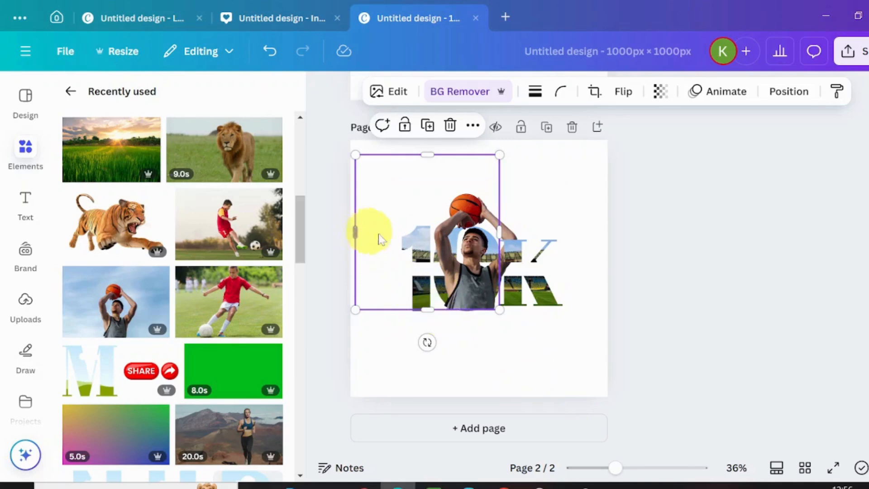
drag(356, 233, 461, 250)
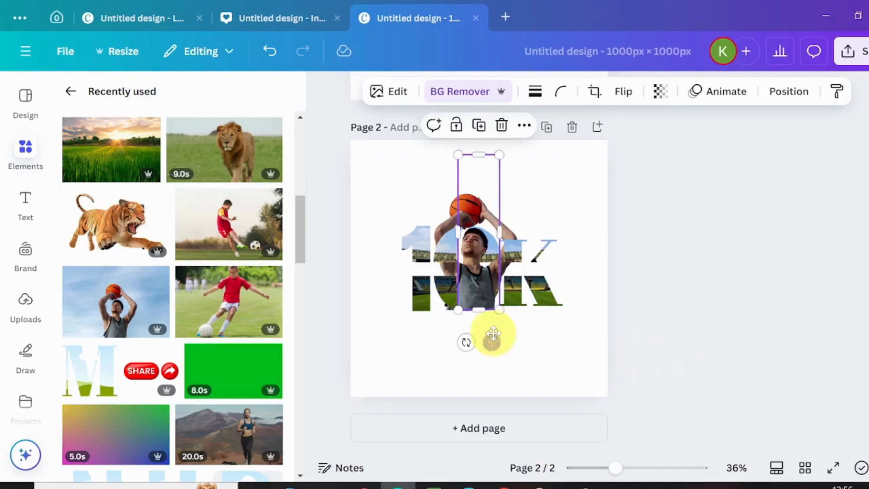
drag(483, 306, 483, 274)
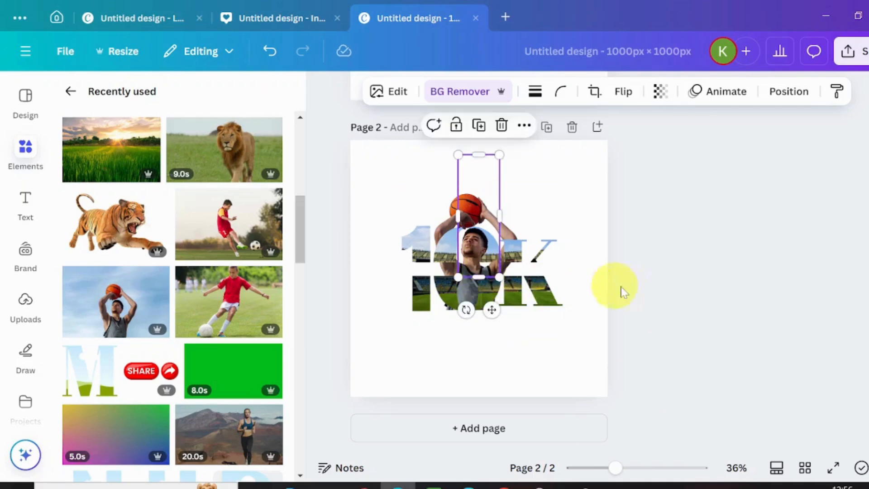
click(606, 283)
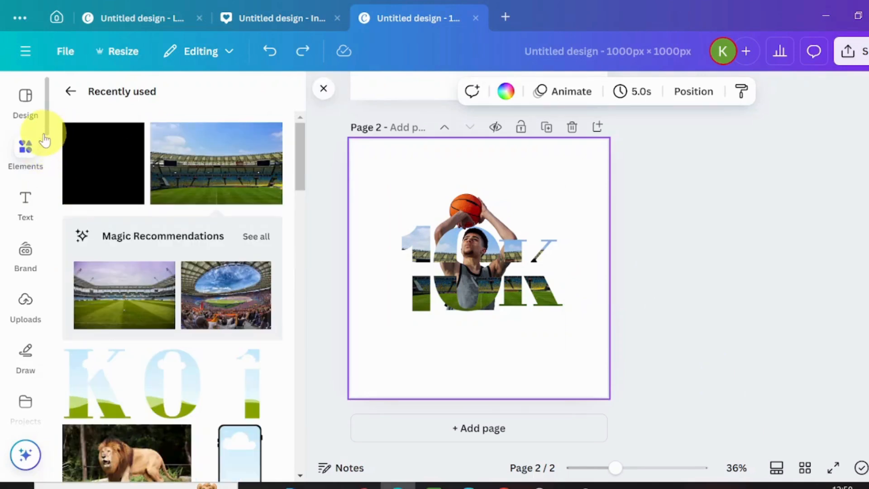
Apply the recently used cream floral wall background to page 2 and set its transparency to 32
scroll(49, 136, down, 5)
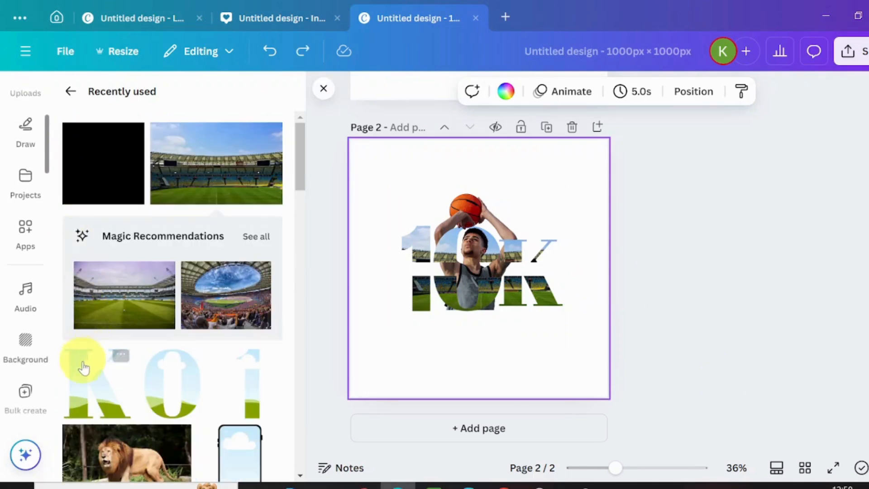
click(25, 339)
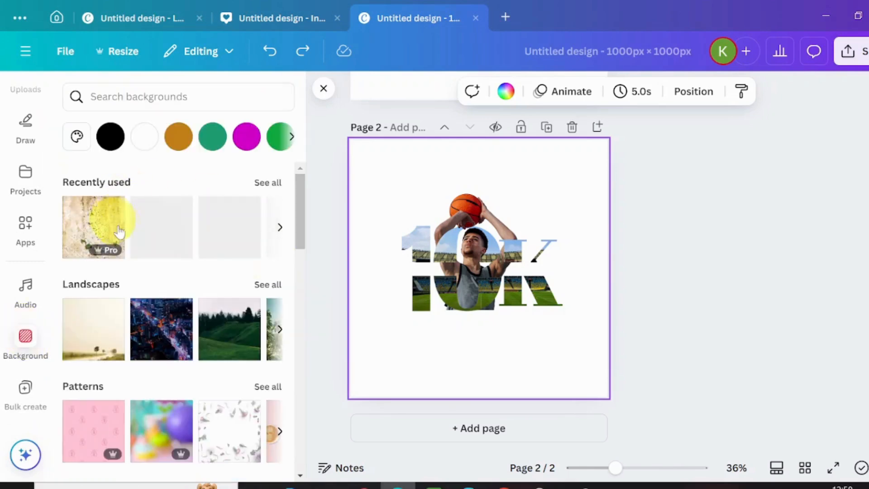
click(92, 220)
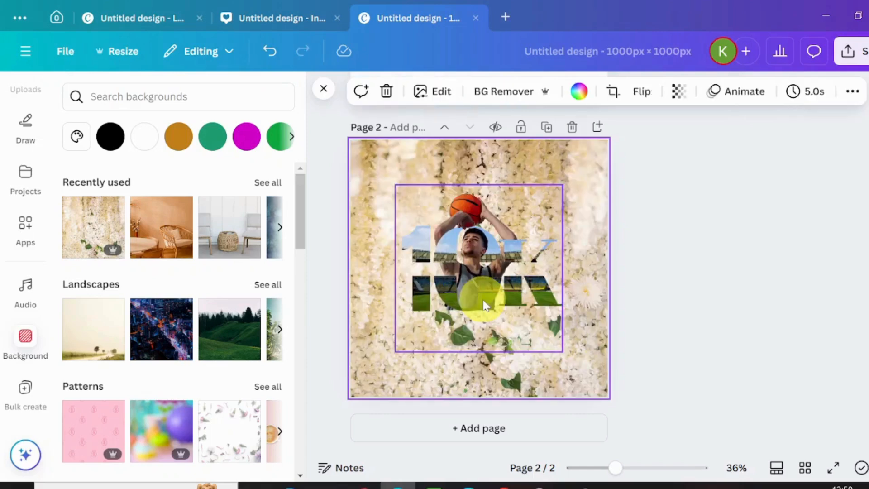
click(675, 102)
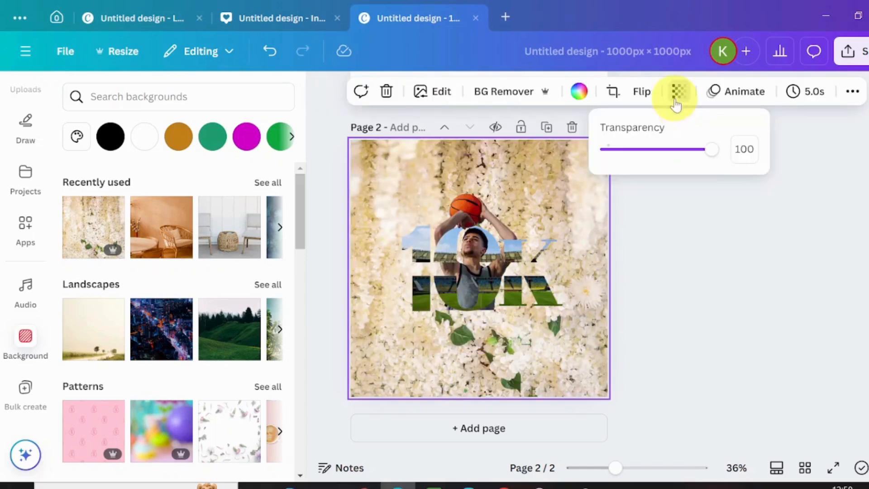
drag(713, 154, 646, 161)
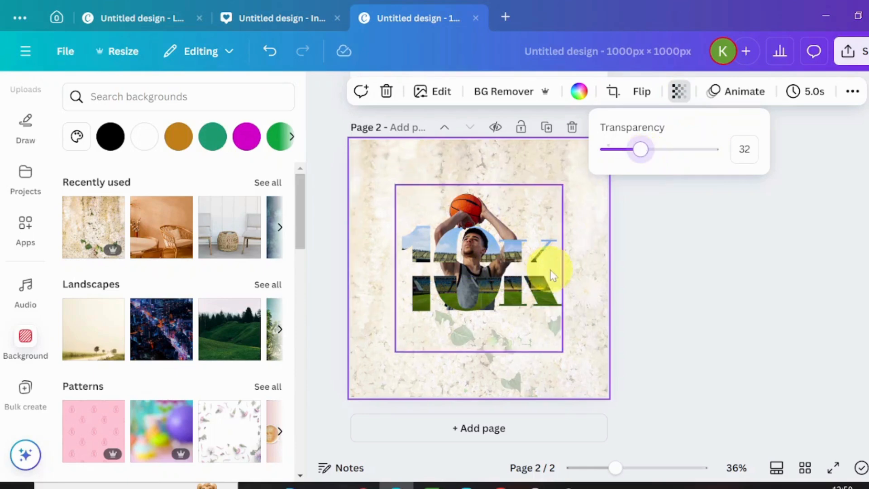
Select the 10K image and both basketball player cutouts on page 2 and group them
click(496, 220)
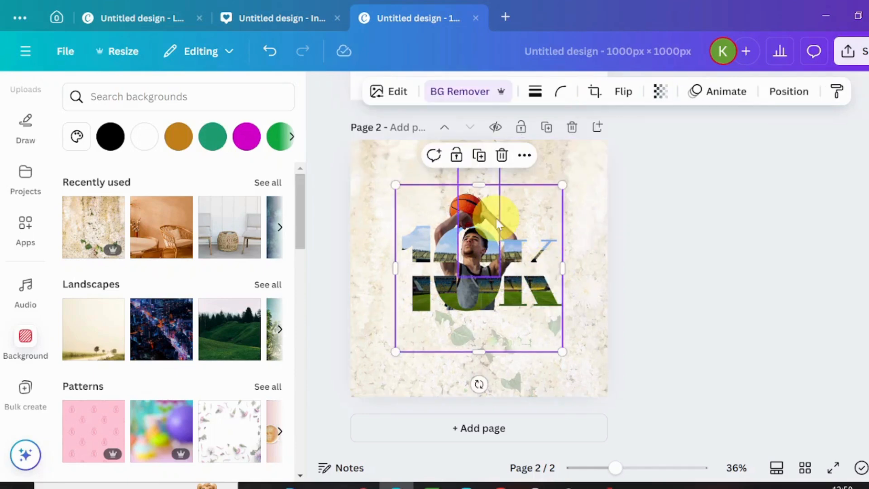
drag(355, 144, 597, 356)
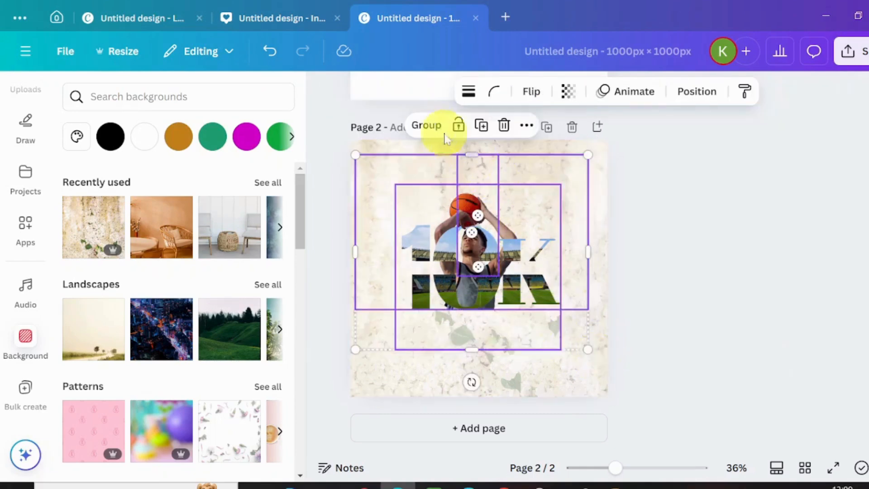
click(427, 125)
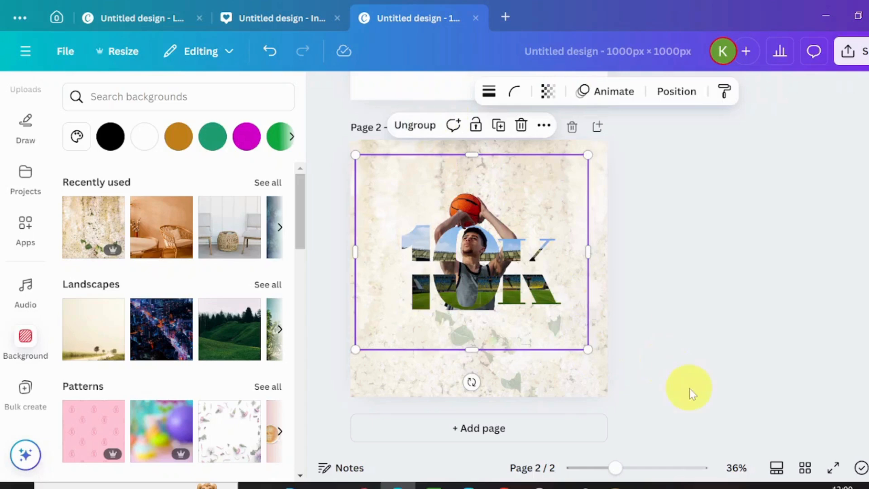
Enlarge the grouped 10K artwork until the letters span most of the page's width, and reposition it on the page
drag(587, 350, 627, 382)
drag(561, 343, 539, 320)
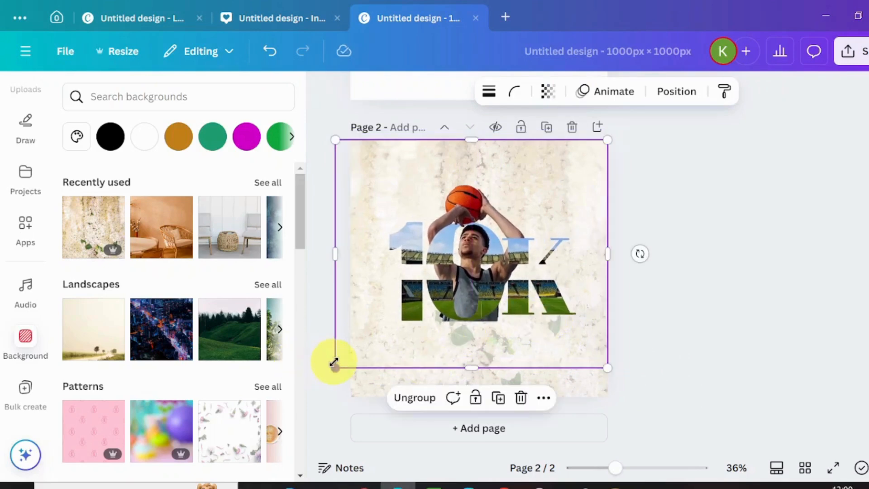
drag(335, 364, 309, 399)
drag(439, 339, 457, 324)
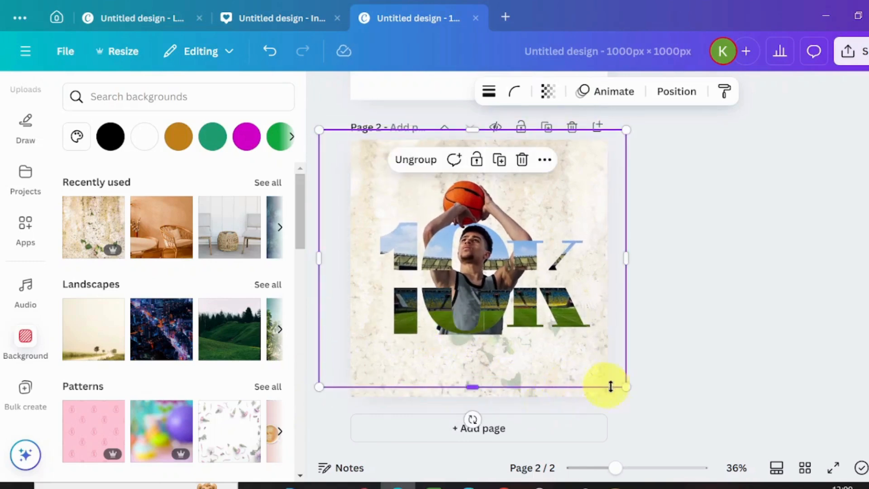
drag(627, 388, 650, 401)
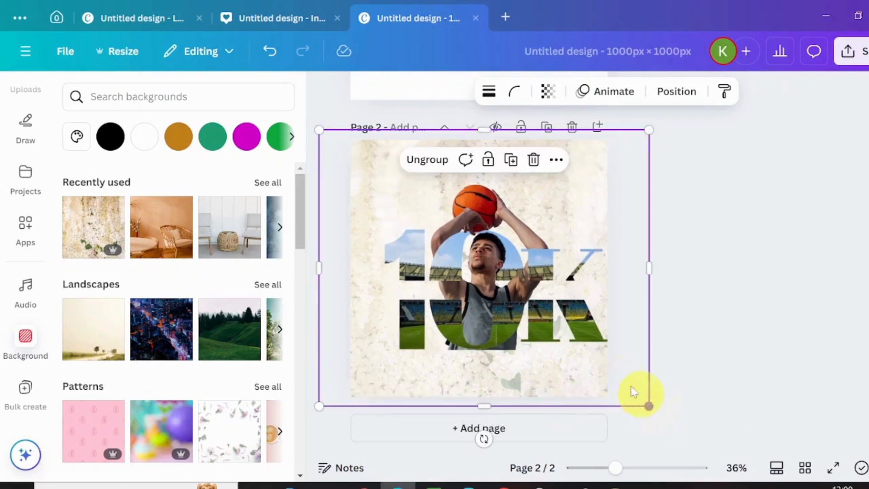
drag(587, 355, 572, 334)
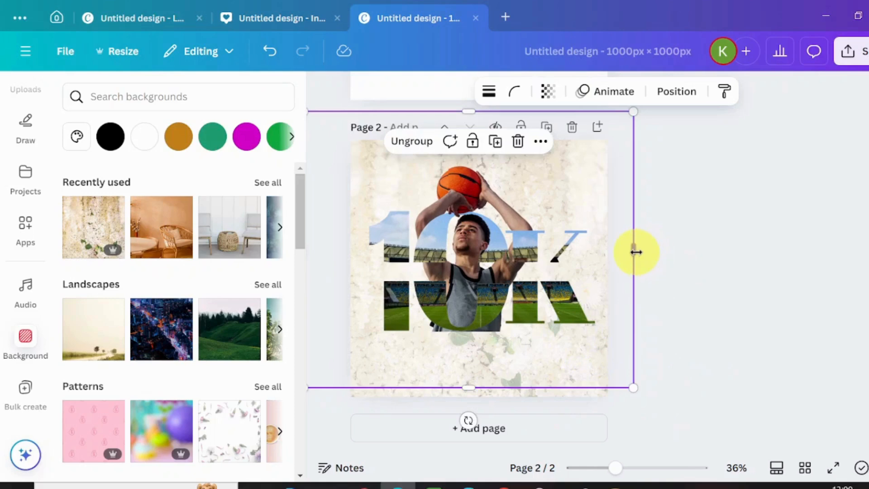
Narrow the grouped 10K artwork slightly, center it horizontally on the page, and deselect it
drag(629, 252, 607, 250)
drag(504, 262, 516, 261)
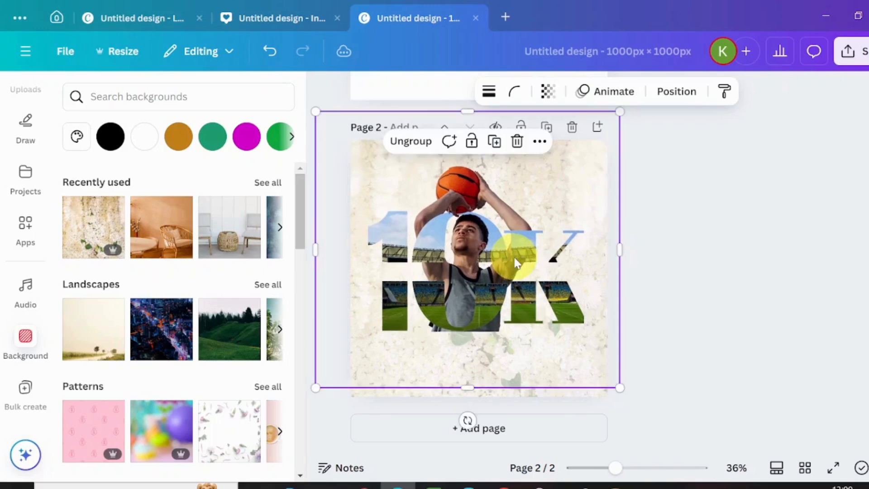
click(695, 287)
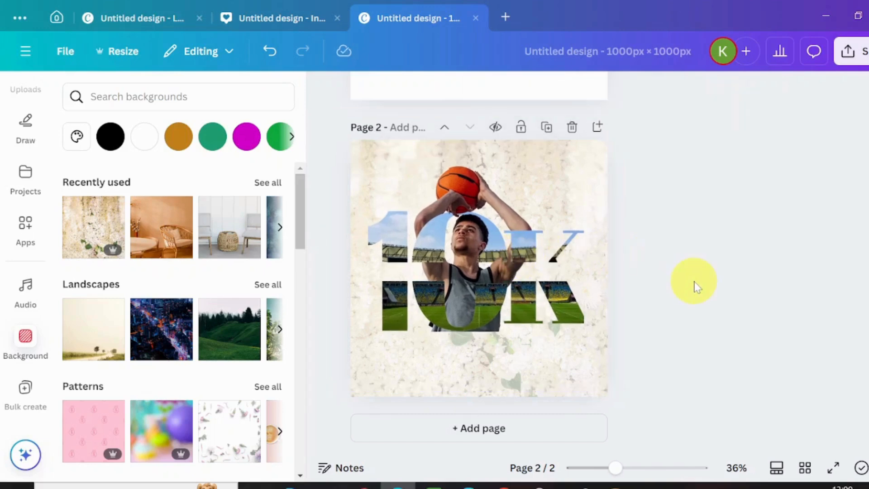